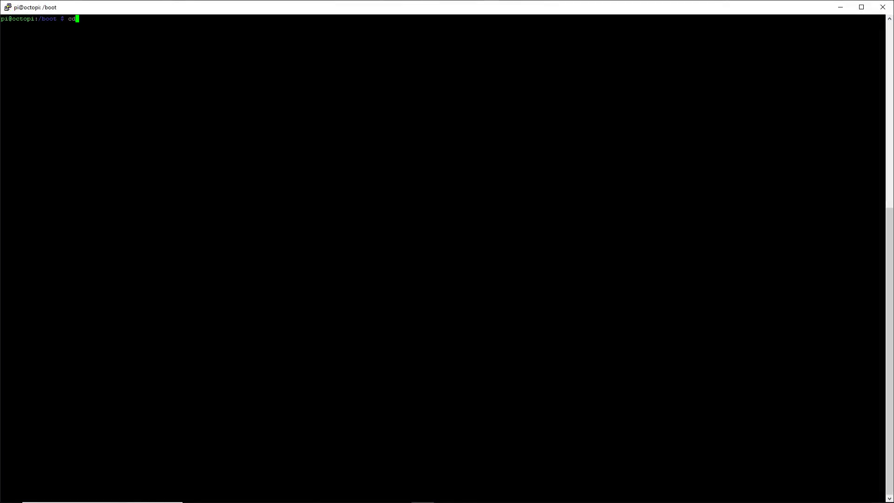
# Go up from the boot directory to the root directory and change into the etc directory
pyautogui.press('Return')
pyautogui.write('cd .')
pyautogui.press('Return')
pyautogui.write('cd etc')
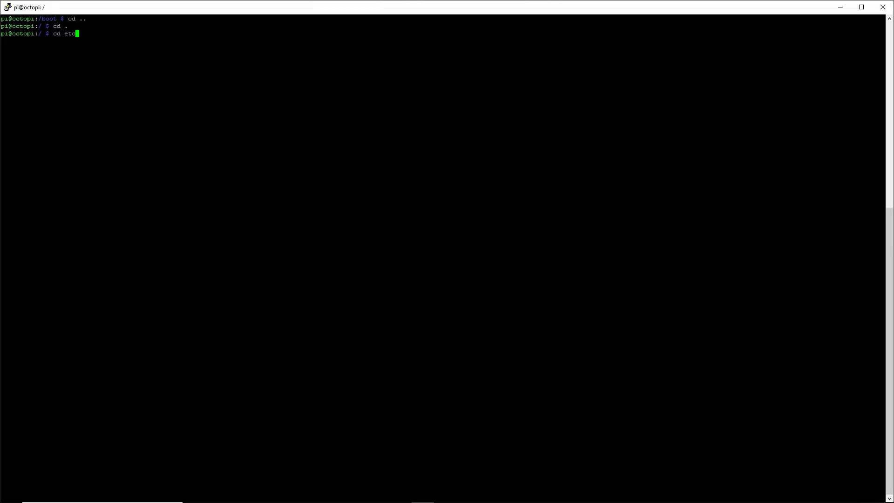
pyautogui.press('Return')
# Open the modules file in nano with sudo, supplying the account password
pyautogui.write('sudo nano modules')
pyautogui.press('Return')
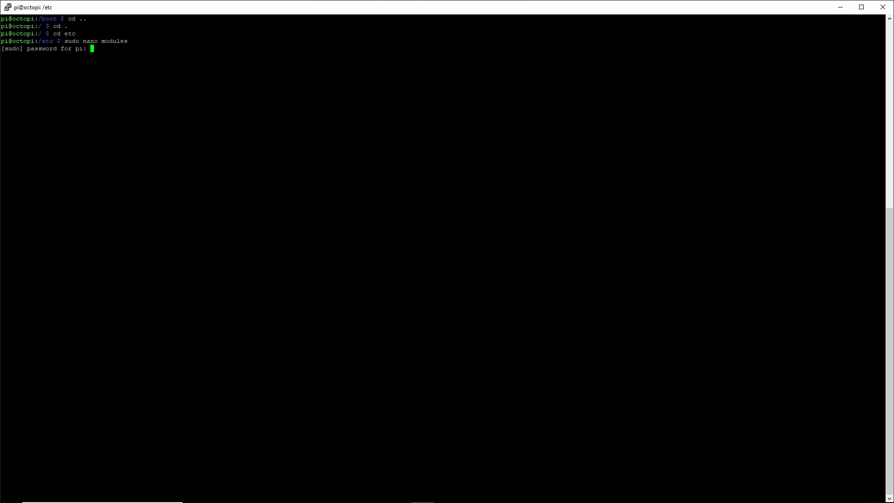
pyautogui.click(377, 499)
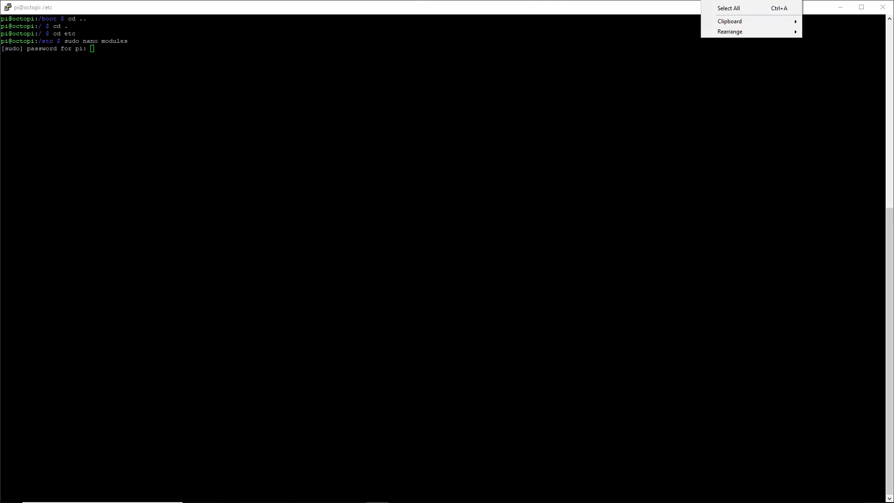
pyautogui.click(238, 3)
pyautogui.press('Return')
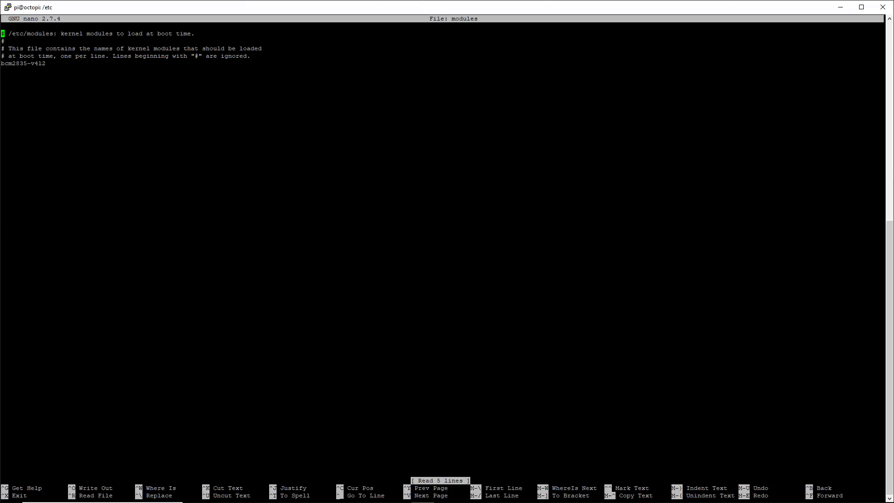
# Highlight the bcm2835-v4l2 line, save the file under the name modules and exit the editor
pyautogui.moveTo(46, 63); pyautogui.dragTo(2, 63)
pyautogui.hotkey('ctrl', 'o')
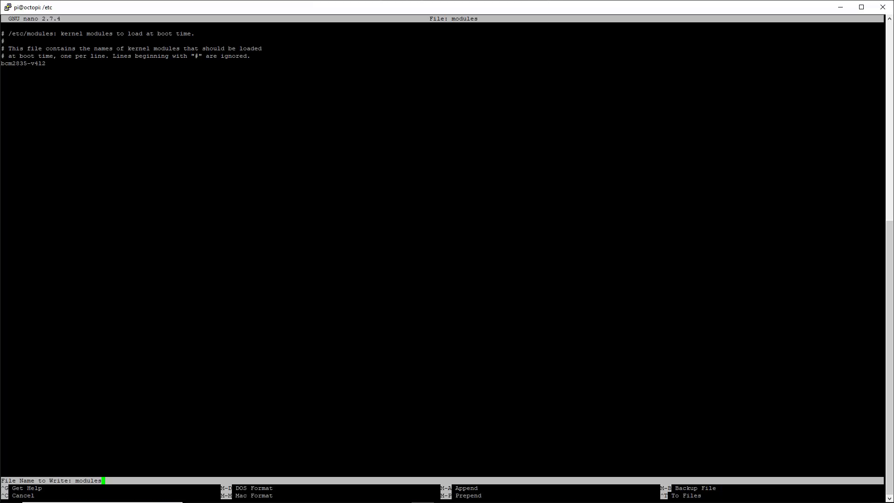
pyautogui.press('Return')
pyautogui.hotkey('ctrl', 'x')
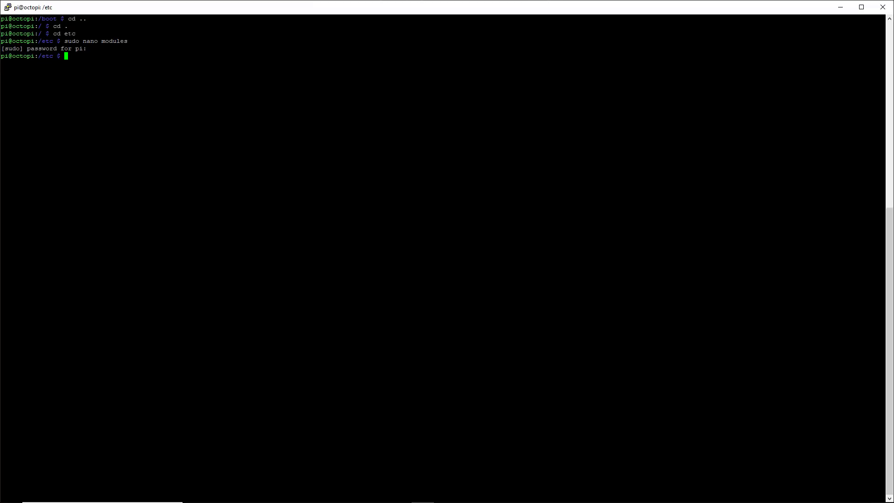
# Change to the boot directory and open octopi.txt in nano with sudo
pyautogui.write('cd ..')
pyautogui.press('BackSpace')
pyautogui.write('.')
pyautogui.press('Return')
pyautogui.write('cd boot')
pyautogui.press('Return')
pyautogui.write('sudo nano octopi.txt')
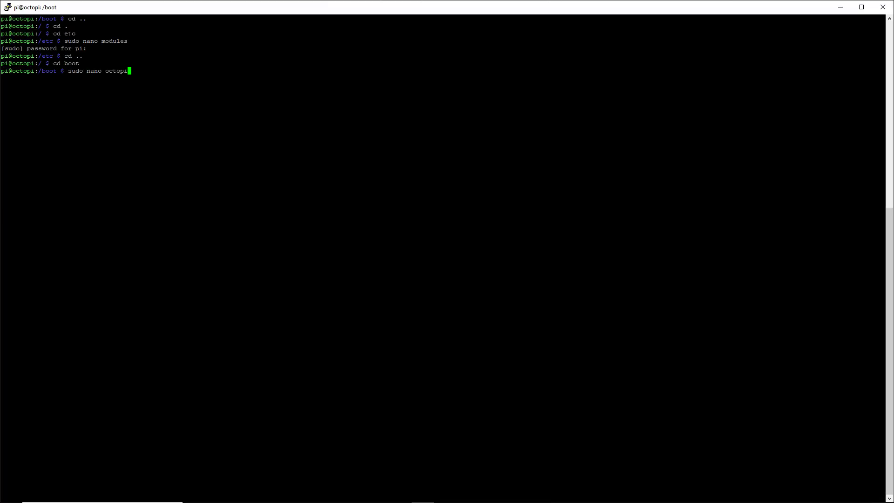
pyautogui.press('Return')
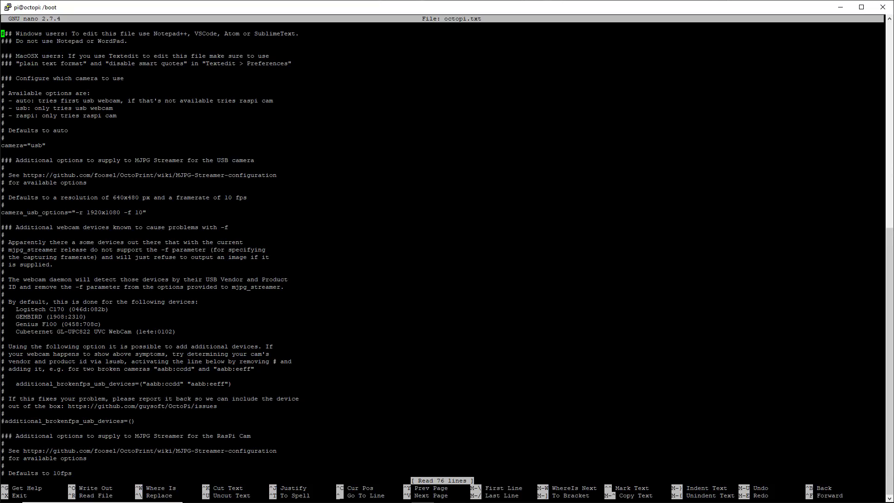
# Examine the line in octopi.txt that sets which camera is used
pyautogui.press('Down')
pyautogui.press('Down')
pyautogui.press('Down')
pyautogui.press('Up')
pyautogui.press('Up')
pyautogui.press('Up')
pyautogui.press('Up')
pyautogui.press('Up')
pyautogui.press('Up')
pyautogui.press('Up')
pyautogui.press('Up')
pyautogui.press('Up')
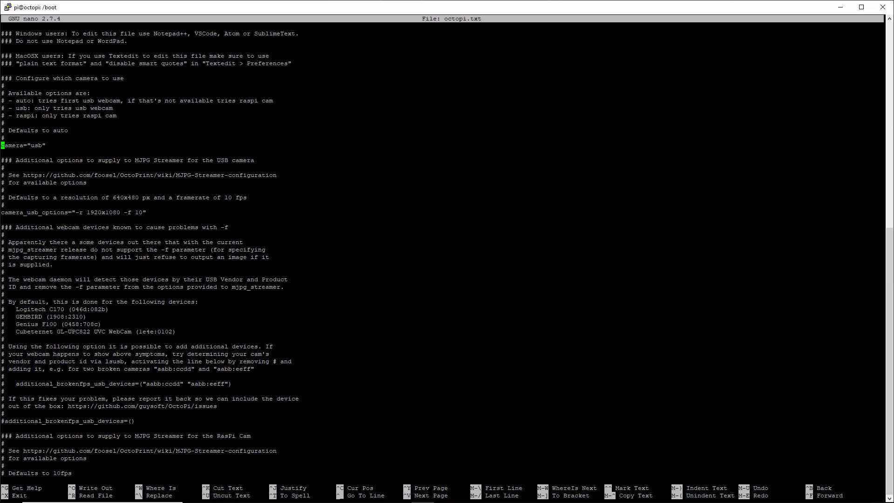
pyautogui.press('Right')
pyautogui.press('Right')
pyautogui.press('Right')
pyautogui.press('Right')
pyautogui.press('Right')
pyautogui.press('Right')
pyautogui.press('Right')
pyautogui.press('Right')
pyautogui.press('Right')
pyautogui.press('Right')
pyautogui.press('Right')
pyautogui.press('Left')
pyautogui.press('Left')
pyautogui.press('Left')
# Review the auto, usb and raspi options listed in the comments above the camera setting
pyautogui.press('Up')
pyautogui.press('Up')
pyautogui.press('Up')
pyautogui.press('Up')
pyautogui.press('Up')
pyautogui.press('Up')
pyautogui.press('Left')
pyautogui.press('Left')
pyautogui.press('Left')
pyautogui.press('Right')
pyautogui.press('Right')
pyautogui.press('Right')
pyautogui.press('Right')
pyautogui.press('Down')
pyautogui.press('Down')
pyautogui.press('Down')
pyautogui.press('Down')
pyautogui.press('Down')
pyautogui.press('Down')
# Examine the resolution and framerate parameters in the camera_usb_options line
pyautogui.press('Right')
pyautogui.press('Right')
pyautogui.press('Down')
pyautogui.press('Down')
pyautogui.press('Down')
pyautogui.press('Down')
pyautogui.press('Down')
pyautogui.press('Down')
pyautogui.press('Down')
pyautogui.press('Down')
pyautogui.press('Down')
pyautogui.press('Left')
pyautogui.press('Left')
pyautogui.press('Left')
pyautogui.press('Left')
pyautogui.press('Left')
pyautogui.press('Left')
pyautogui.press('Left')
pyautogui.press('Left')
pyautogui.press('Left')
pyautogui.press('Left')
pyautogui.press('Left')
pyautogui.press('Right')
pyautogui.press('Right')
pyautogui.press('Right')
pyautogui.press('Right')
pyautogui.press('Right')
pyautogui.press('Right')
pyautogui.press('Right')
pyautogui.press('Right')
pyautogui.press('Right')
pyautogui.press('Right')
pyautogui.press('Right')
pyautogui.press('Right')
pyautogui.press('Right')
pyautogui.press('Right')
pyautogui.press('Right')
pyautogui.press('Right')
pyautogui.press('Right')
pyautogui.press('Right')
pyautogui.press('Right')
pyautogui.press('Right')
pyautogui.press('Right')
pyautogui.press('Right')
pyautogui.press('Right')
pyautogui.press('Right')
pyautogui.press('Right')
pyautogui.press('Right')
pyautogui.press('Right')
pyautogui.press('Right')
pyautogui.press('Right')
pyautogui.press('Right')
pyautogui.press('Right')
pyautogui.press('Right')
pyautogui.press('Right')
pyautogui.press('Right')
pyautogui.press('Right')
pyautogui.press('Right')
# Look through the rest of octopi.txt for the camera_raspi_options line and the camera HTTP output settings
pyautogui.press('Down')
pyautogui.press('Down')
pyautogui.press('Down')
pyautogui.press('Down')
pyautogui.press('Down')
pyautogui.press('Down')
pyautogui.press('Down')
pyautogui.press('Down')
pyautogui.press('Down')
pyautogui.press('Down')
pyautogui.press('Down')
pyautogui.press('Down')
pyautogui.press('Down')
pyautogui.press('Down')
pyautogui.press('Down')
pyautogui.press('Down')
pyautogui.press('Down')
pyautogui.press('Down')
pyautogui.press('Down')
pyautogui.press('Down')
pyautogui.press('Down')
pyautogui.press('Down')
pyautogui.press('Down')
pyautogui.press('Down')
pyautogui.press('Down')
pyautogui.press('Down')
pyautogui.press('Down')
pyautogui.press('Down')
pyautogui.press('Down')
pyautogui.press('Down')
pyautogui.press('Up')
pyautogui.press('Up')
pyautogui.press('Up')
pyautogui.press('Up')
pyautogui.press('Up')
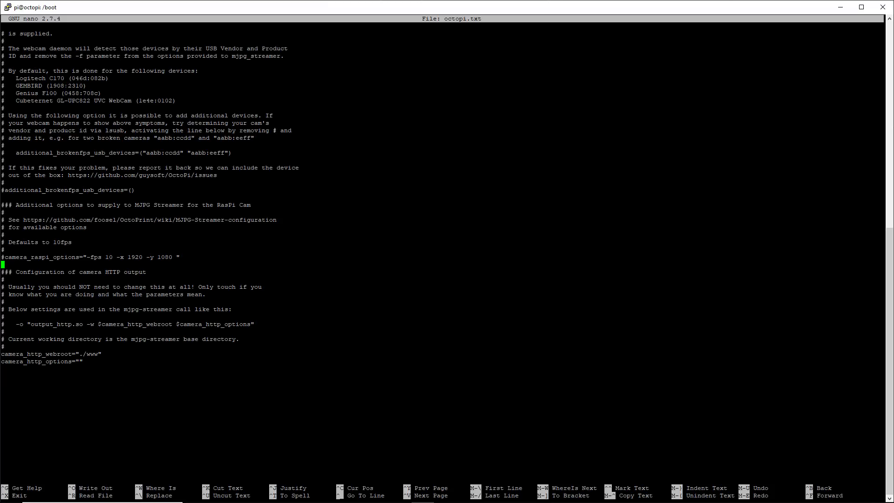
# Examine the resolution parameters along the camera_raspi_options line in octopi.txt
pyautogui.press('Left')
pyautogui.press('Left')
pyautogui.press('Left')
pyautogui.press('Left')
pyautogui.press('Left')
pyautogui.press('Left')
pyautogui.press('Left')
pyautogui.press('Left')
pyautogui.press('Left')
pyautogui.press('Left')
pyautogui.press('Left')
pyautogui.press('Left')
pyautogui.press('Left')
pyautogui.press('Left')
pyautogui.press('Left')
pyautogui.press('Left')
pyautogui.press('Left')
pyautogui.press('Left')
pyautogui.press('Left')
pyautogui.press('Left')
pyautogui.press('Left')
pyautogui.press('Right')
pyautogui.press('Right')
pyautogui.press('Right')
pyautogui.press('Right')
pyautogui.press('Right')
pyautogui.press('Right')
pyautogui.press('Right')
pyautogui.press('Right')
pyautogui.press('Right')
pyautogui.press('Right')
pyautogui.press('Right')
pyautogui.press('Right')
pyautogui.press('Right')
pyautogui.press('Right')
pyautogui.press('Right')
pyautogui.press('Right')
pyautogui.press('Right')
pyautogui.press('Right')
pyautogui.press('Right')
pyautogui.press('Right')
# Save and close octopi.txt, and enter sudo reboot to restart the Raspberry Pi
pyautogui.hotkey('ctrl', 'o')
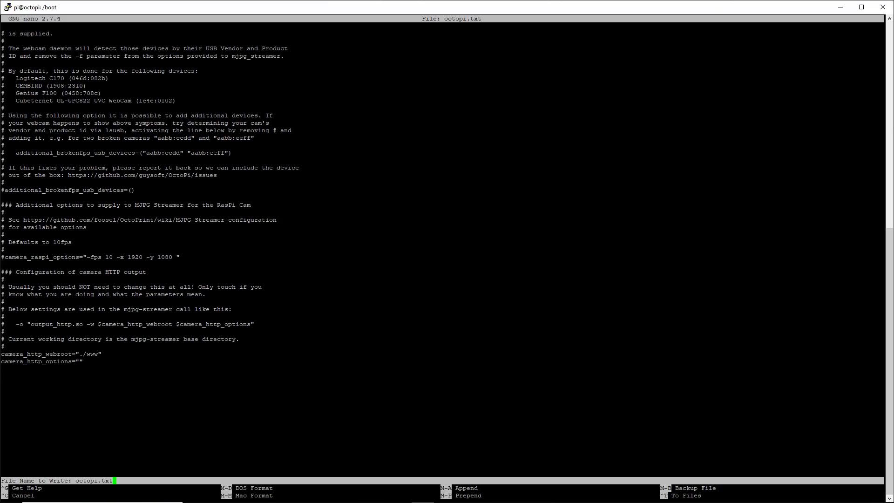
pyautogui.press('Return')
pyautogui.hotkey('ctrl', 'x')
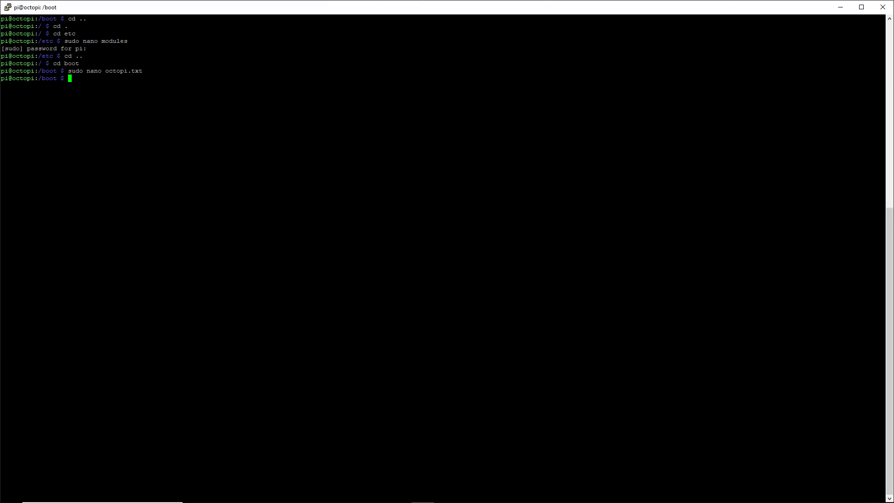
pyautogui.write('sudo reboot')
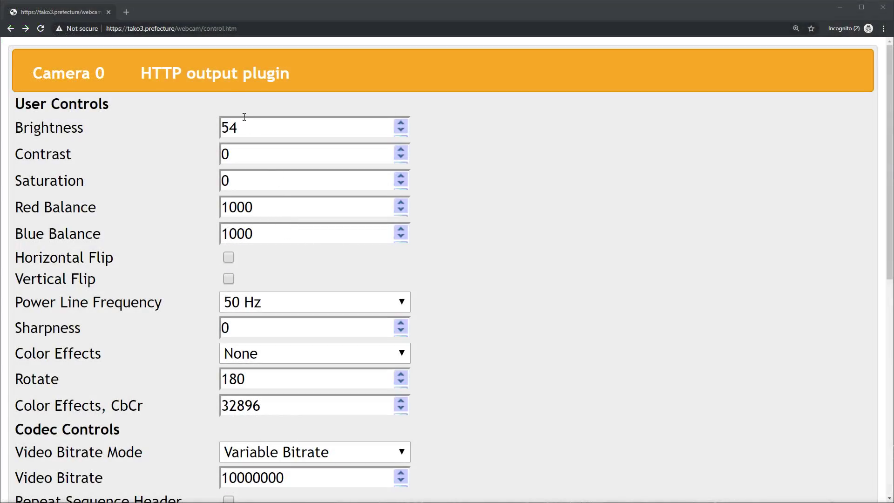
# Switch to the browser, reload the webcam's control.htm page and dismiss its alerts
pyautogui.moveTo(203, 27); pyautogui.dragTo(252, 32)
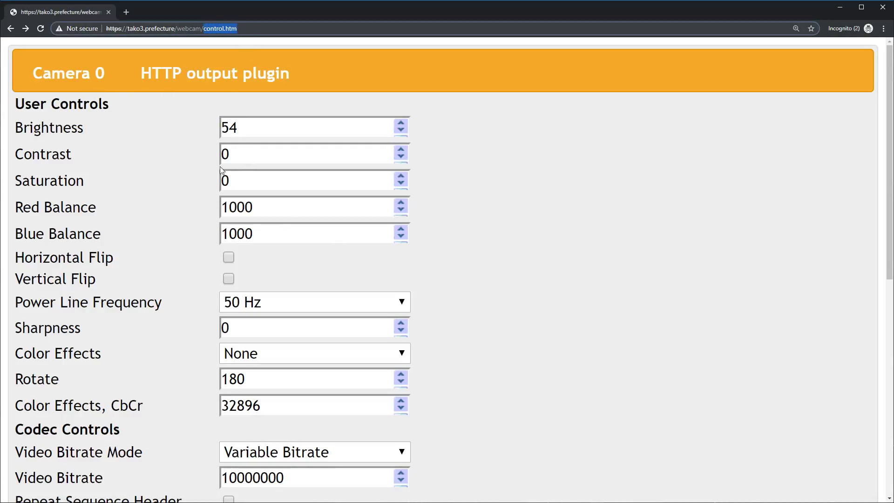
pyautogui.click(466, 228)
pyautogui.press('F5')
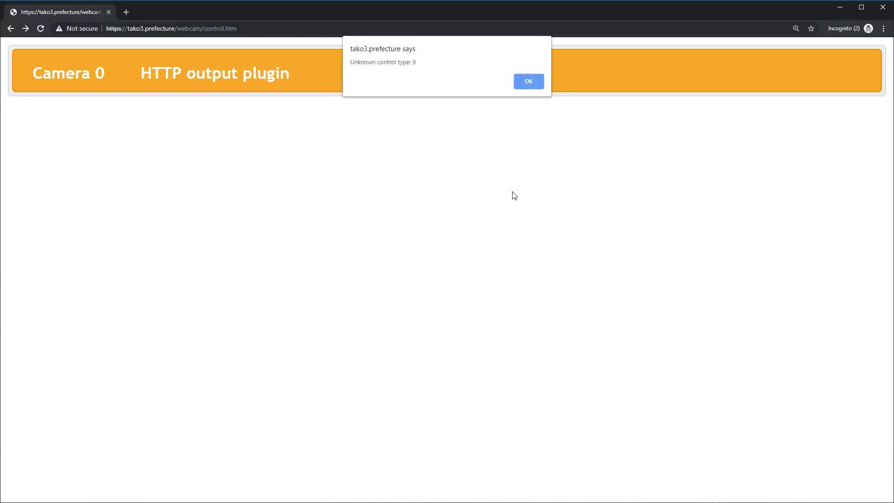
pyautogui.click(529, 82)
pyautogui.click(536, 86)
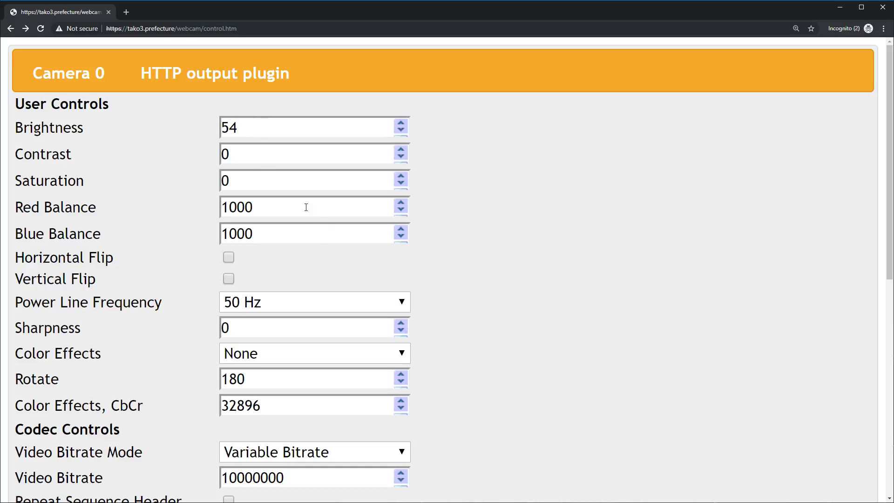
# Look through the User Controls, Codec Controls and Camera Controls on the webcam's control.htm page
pyautogui.scroll(-5, 284, 283)
pyautogui.scroll(-5, 285, 289)
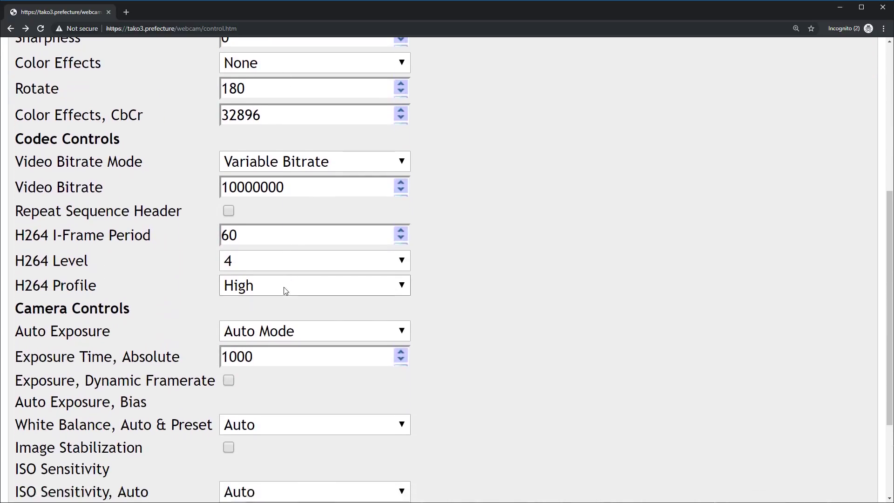
pyautogui.scroll(10, 337, 356)
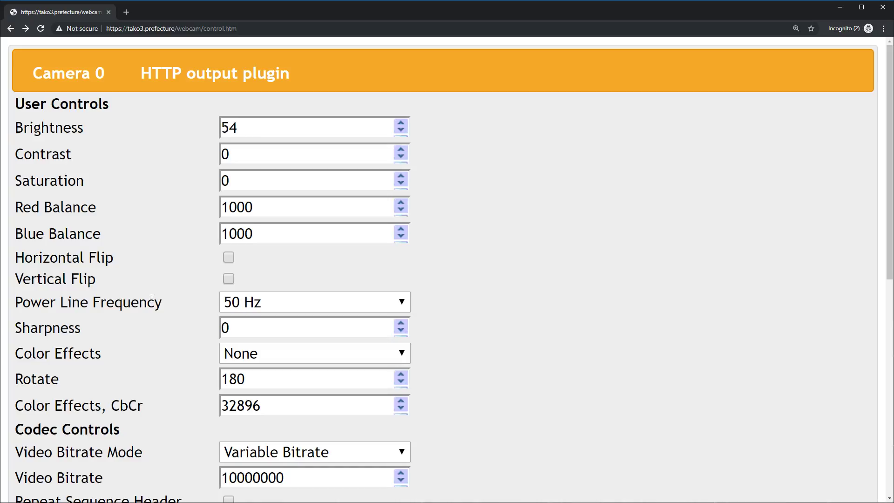
pyautogui.scroll(-9, 514, 264)
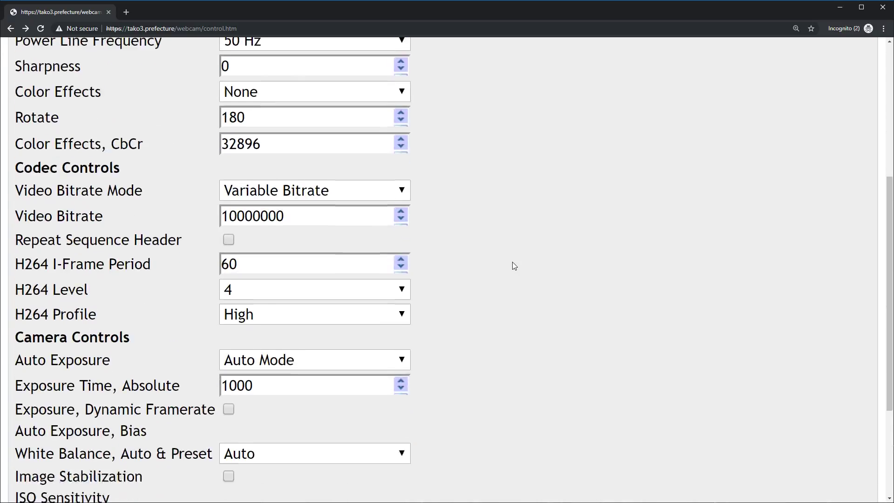
pyautogui.scroll(10, 512, 261)
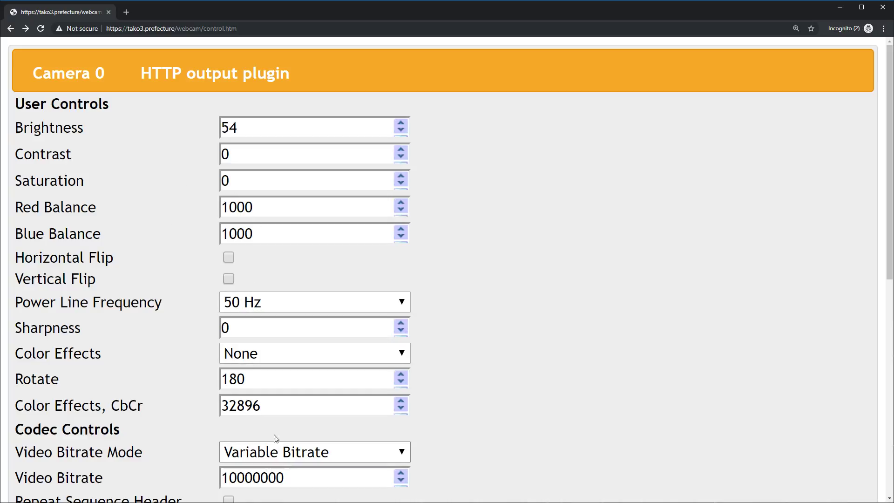
pyautogui.scroll(-8, 287, 309)
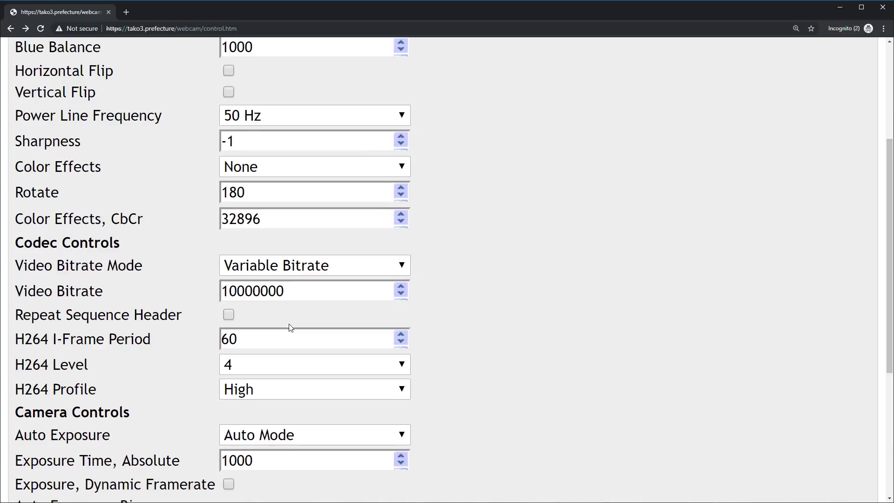
pyautogui.scroll(9, 460, 393)
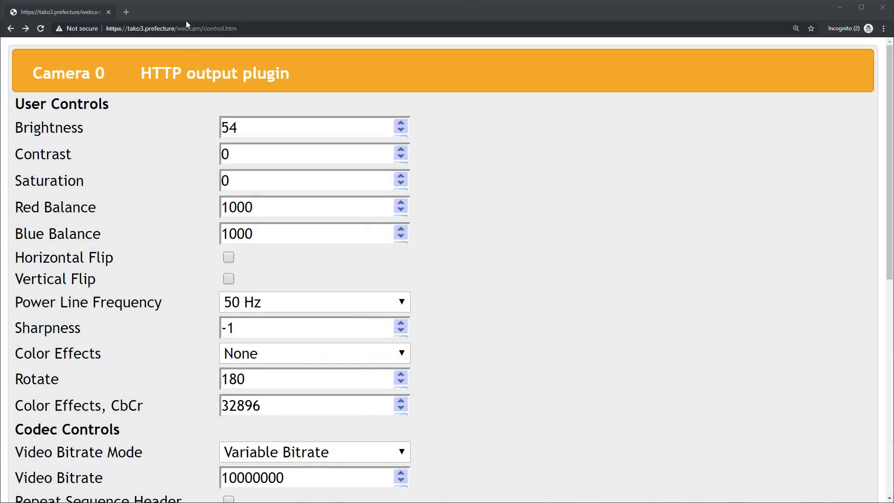
# Open input.json in place of control.htm at the same webcam address
pyautogui.moveTo(203, 28); pyautogui.dragTo(399, 30)
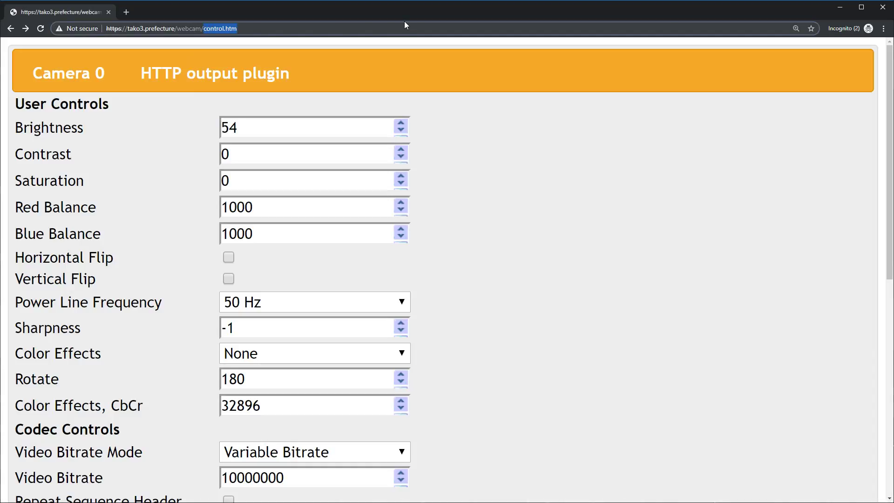
pyautogui.write('inpu')
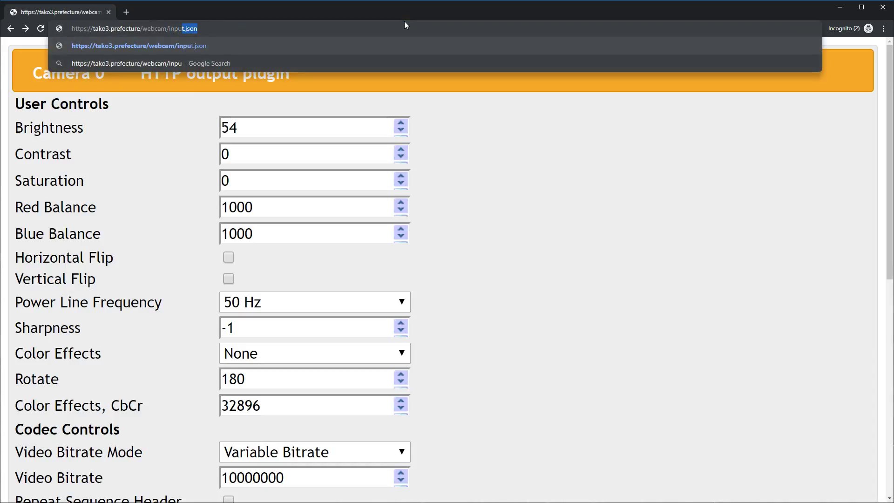
pyautogui.press('Return')
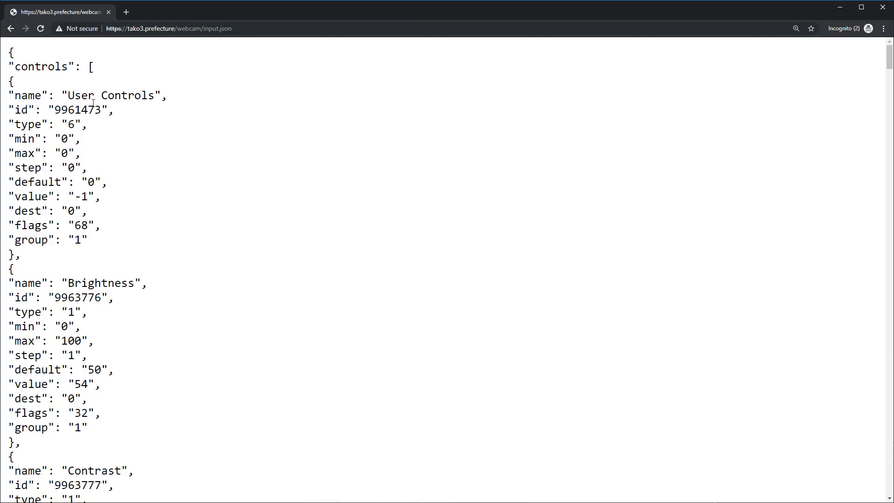
# Examine the User Controls name and the Brightness entry's name, type, step, default and value fields in input.json
pyautogui.moveTo(69, 97); pyautogui.dragTo(158, 97)
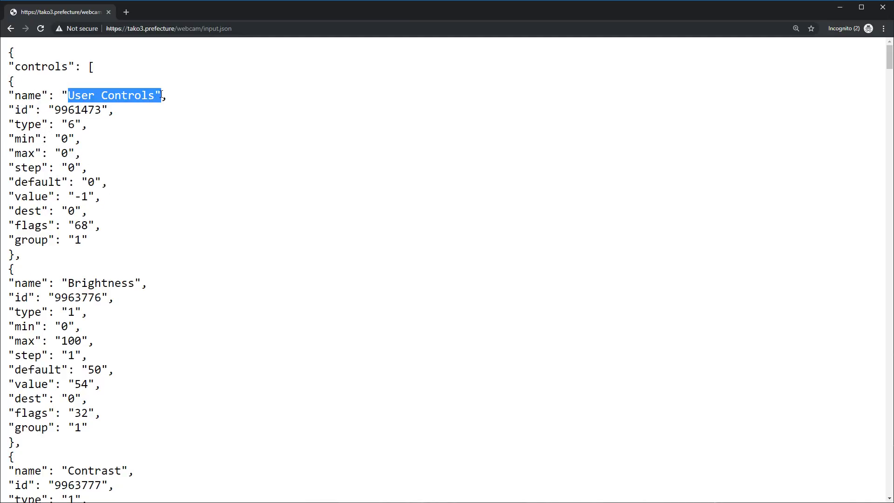
pyautogui.doubleClick(90, 282)
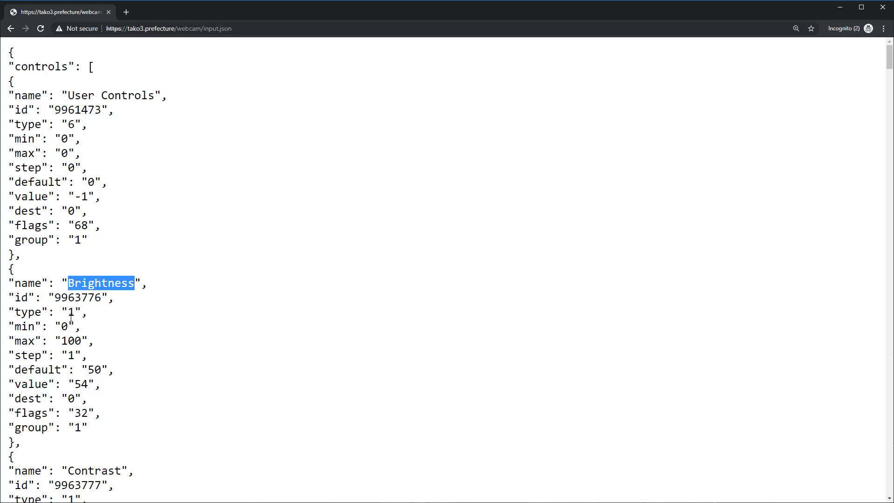
pyautogui.doubleClick(71, 312)
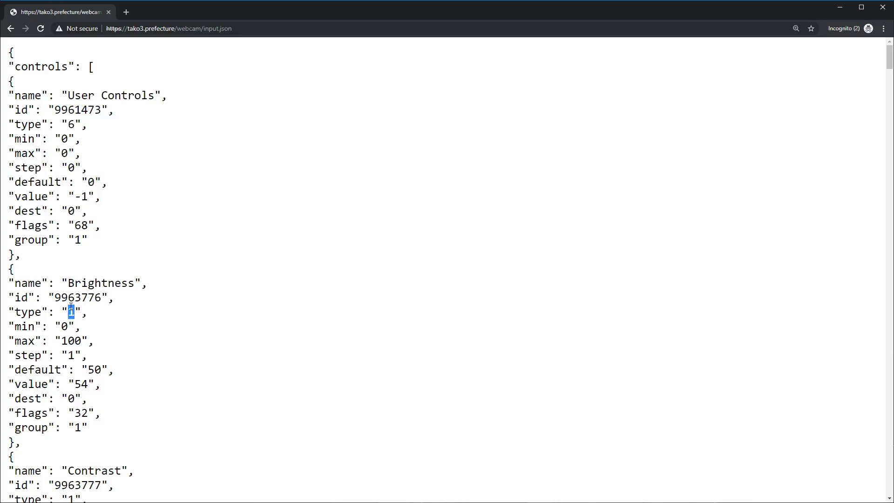
pyautogui.scroll(-3, 183, 335)
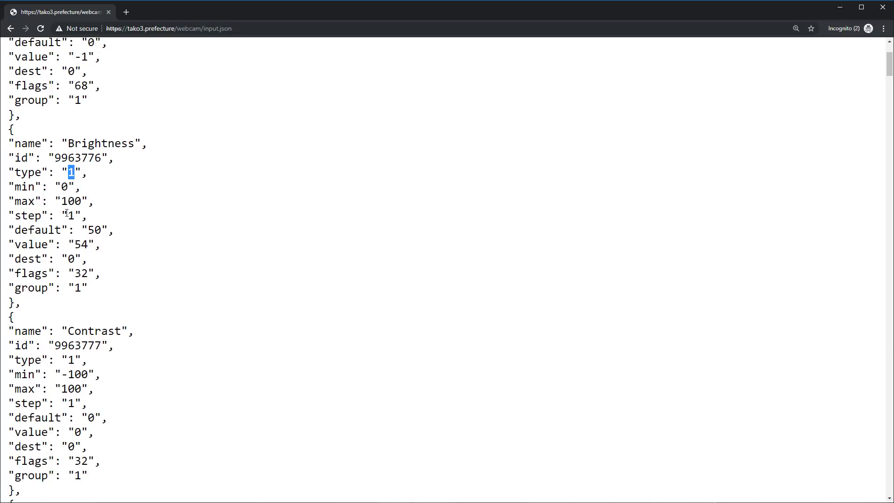
pyautogui.doubleClick(71, 215)
pyautogui.doubleClick(96, 230)
pyautogui.moveTo(15, 230); pyautogui.dragTo(115, 229)
pyautogui.doubleClick(36, 246)
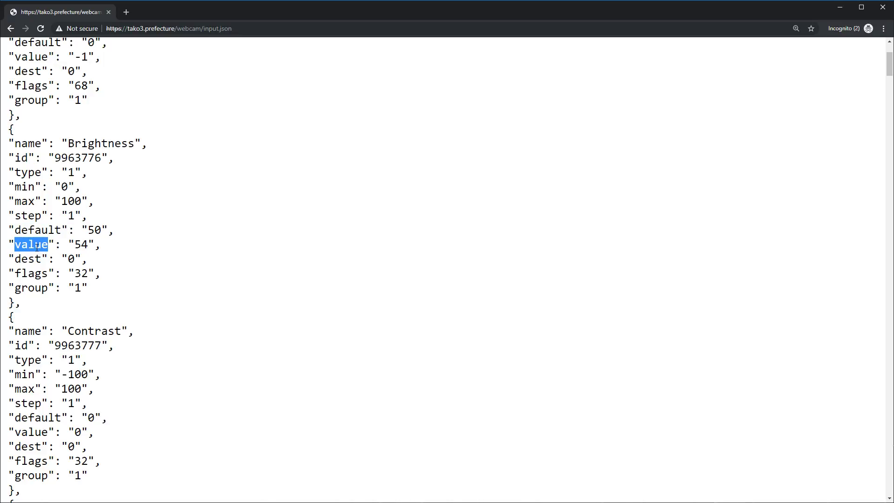
# Look through the remaining control entries in input.json, including the menu options of the Color Effects control
pyautogui.scroll(-15, 161, 279)
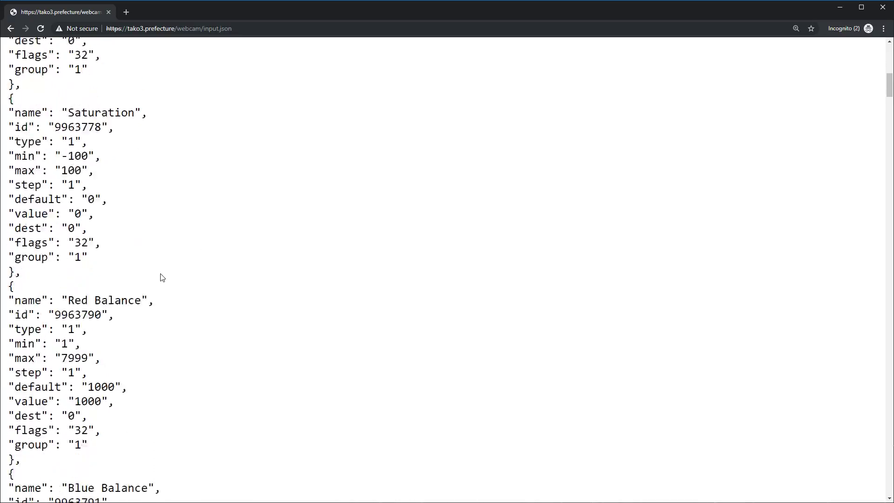
pyautogui.scroll(-18, 162, 276)
pyautogui.scroll(1, 161, 276)
pyautogui.scroll(-1, 161, 276)
pyautogui.moveTo(62, 283); pyautogui.dragTo(226, 316)
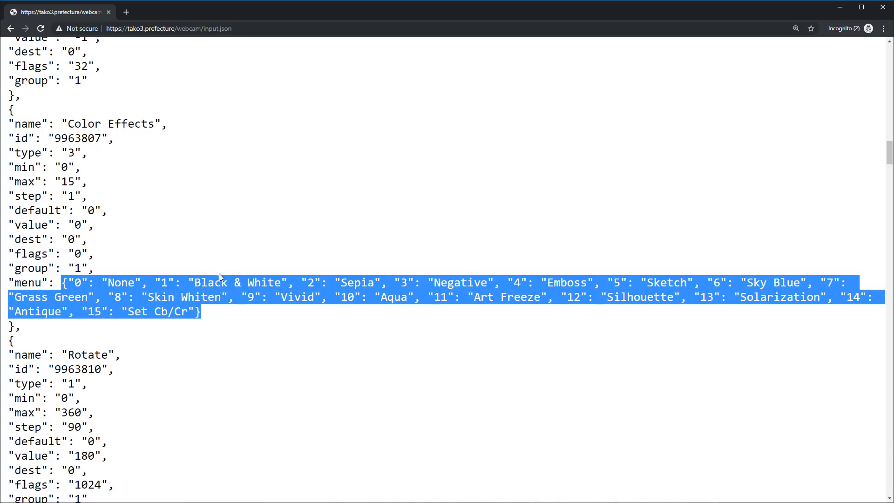
pyautogui.scroll(-20, 174, 337)
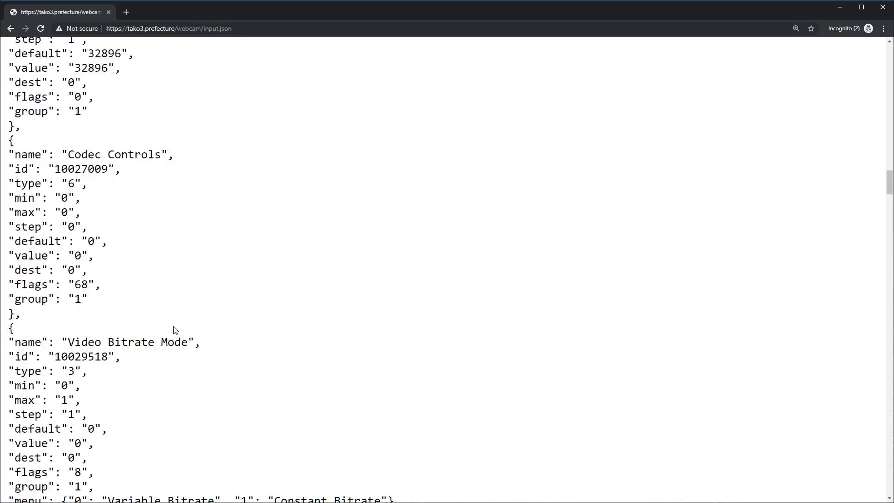
pyautogui.scroll(15, 175, 328)
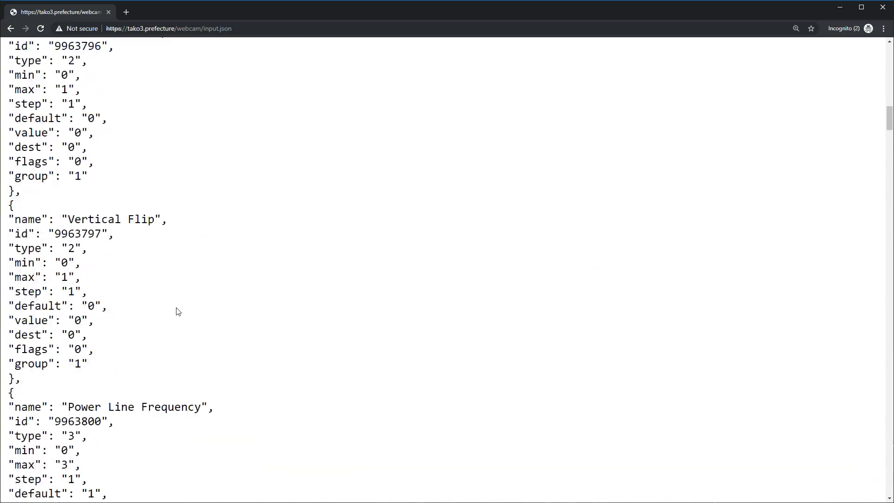
pyautogui.scroll(1, 177, 311)
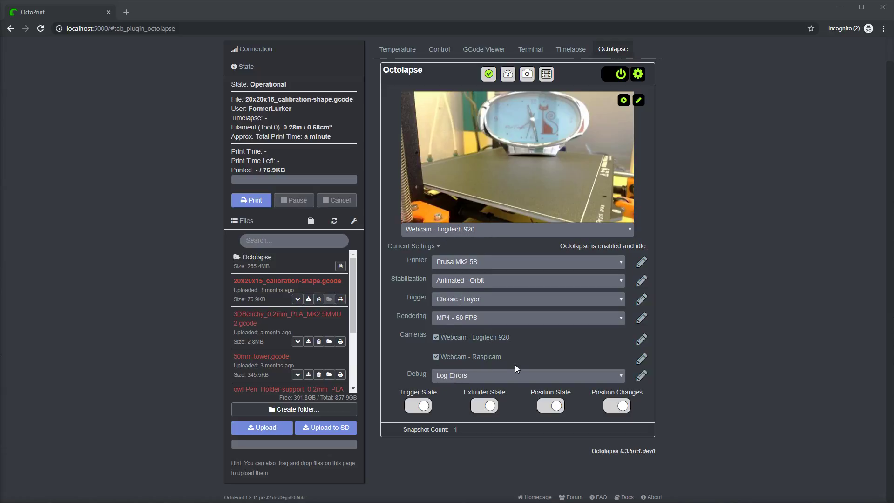
# In OctoPrint's Octolapse plugin, open the Webcam - Raspicam camera profile for editing and test its snapshot address
pyautogui.click(641, 358)
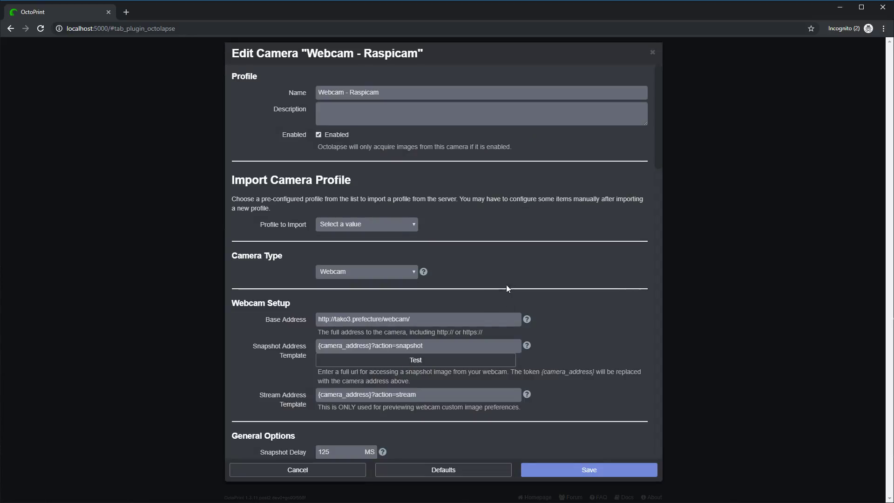
pyautogui.click(405, 362)
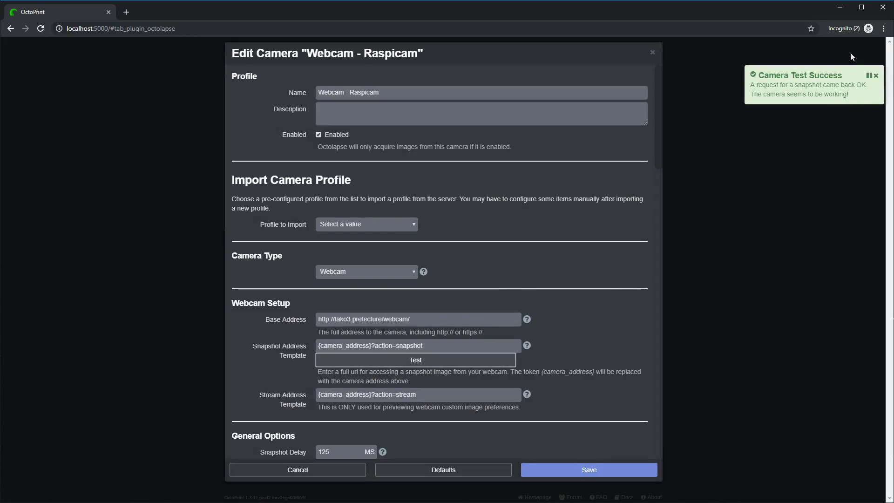
# Disable the Raspicam profile's custom image preferences and enable them again
pyautogui.scroll(-5, 605, 303)
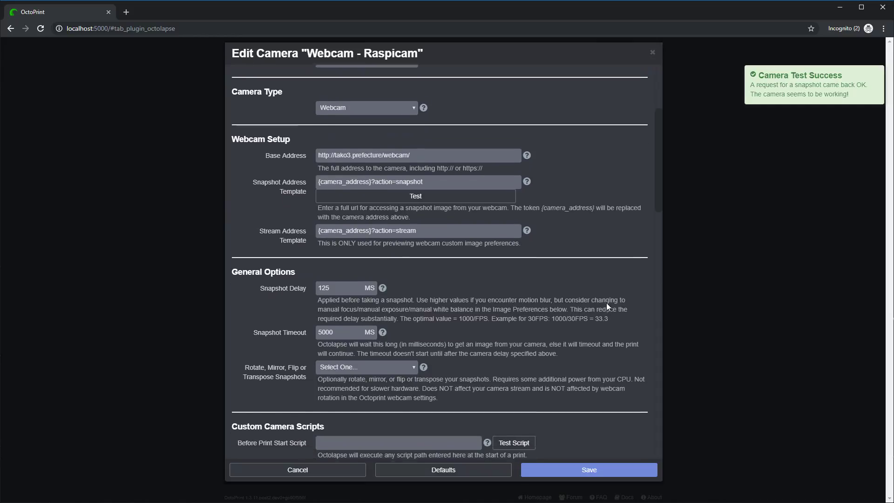
pyautogui.scroll(-4, 606, 303)
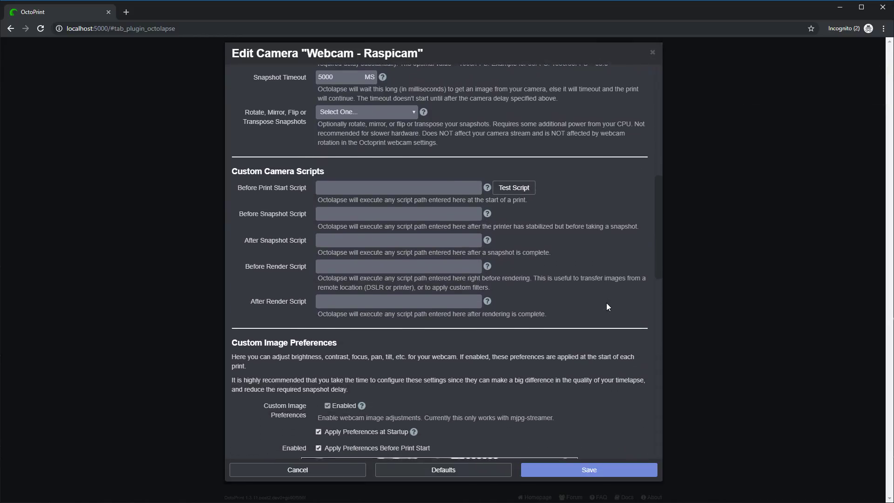
pyautogui.click(328, 406)
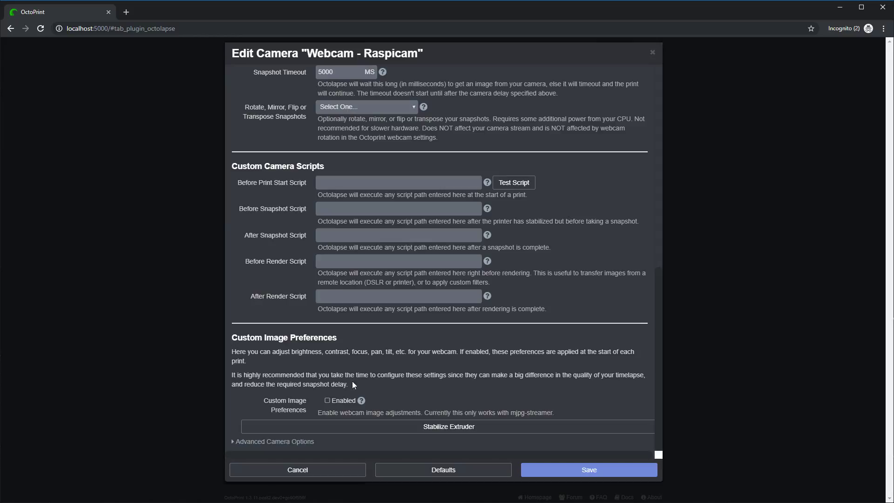
pyautogui.click(327, 402)
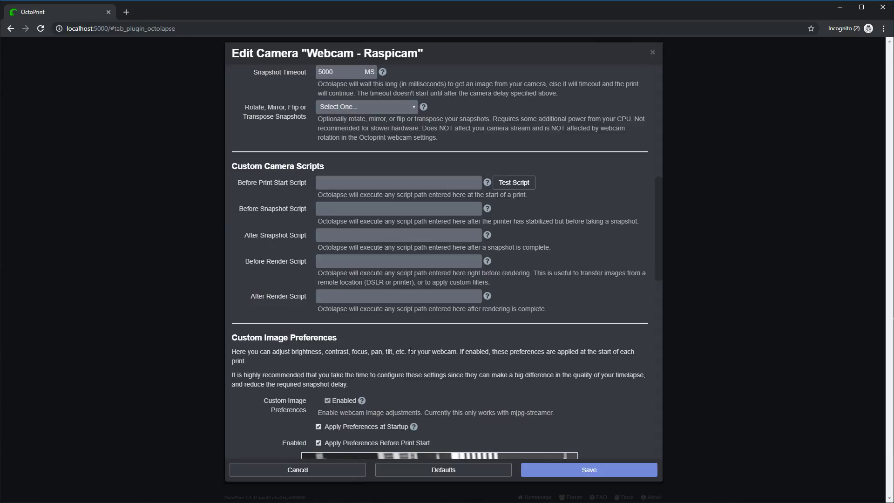
# Switch the Raspicam's custom image preferences to the default page and show its controls in a single column
pyautogui.scroll(-2, 465, 359)
pyautogui.scroll(-3, 475, 347)
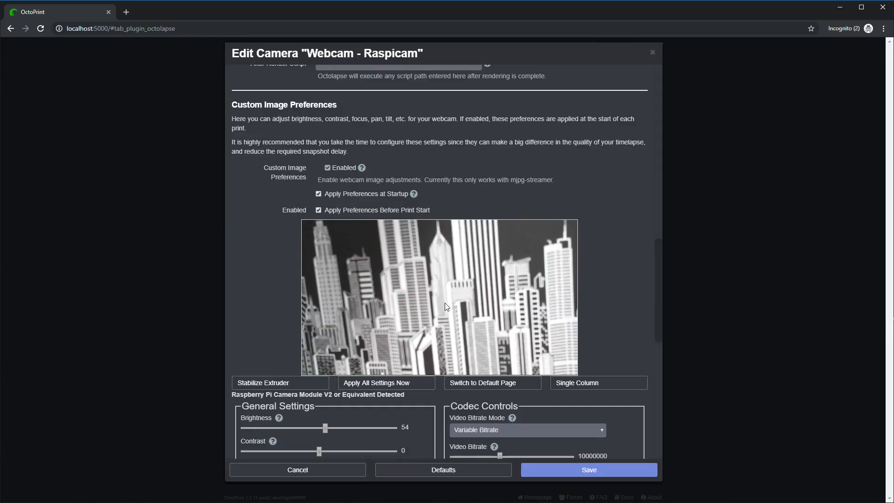
pyautogui.scroll(-3, 446, 315)
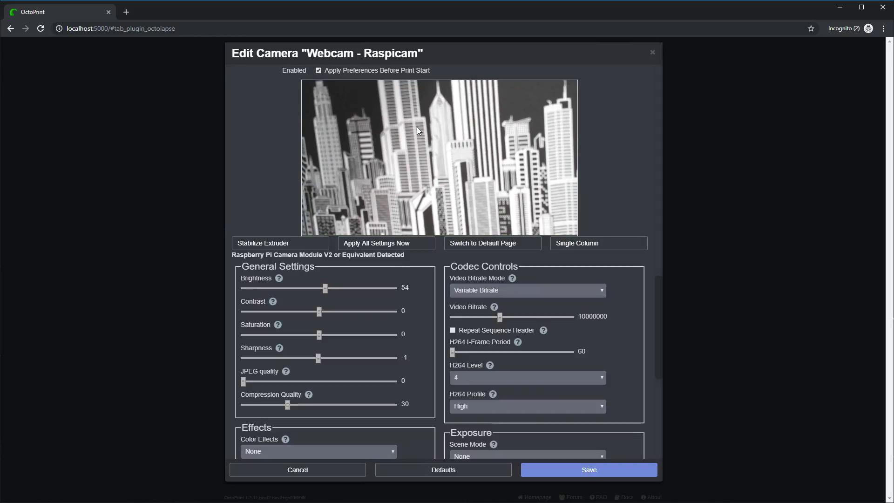
pyautogui.click(493, 243)
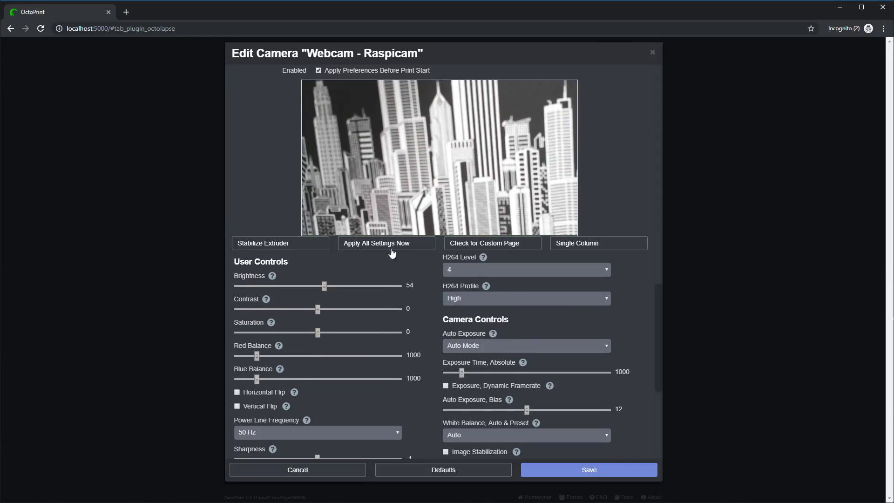
pyautogui.click(564, 242)
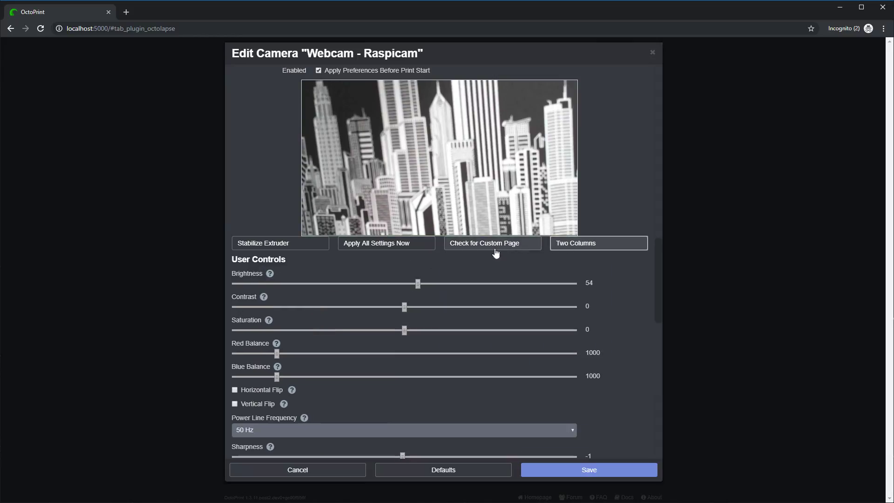
# Look through the Raspicam's image controls and compare them with those on the mjpg-streamer control page
pyautogui.scroll(-13, 264, 306)
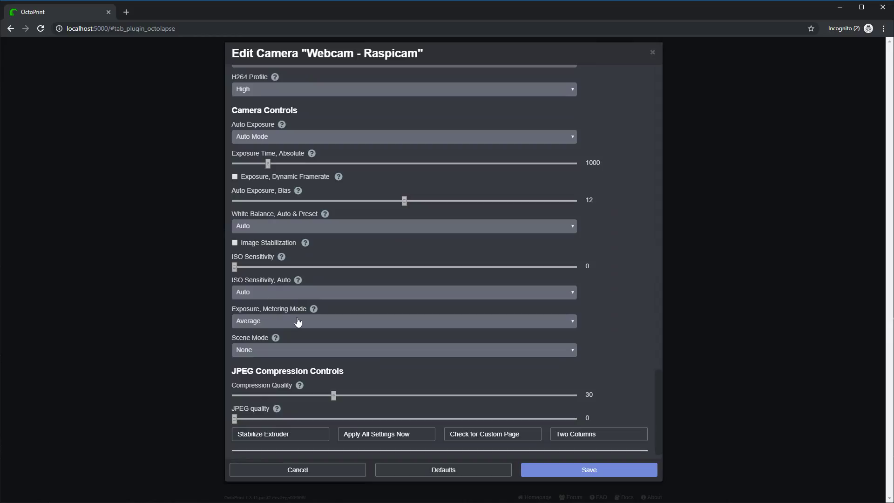
pyautogui.scroll(15, 298, 321)
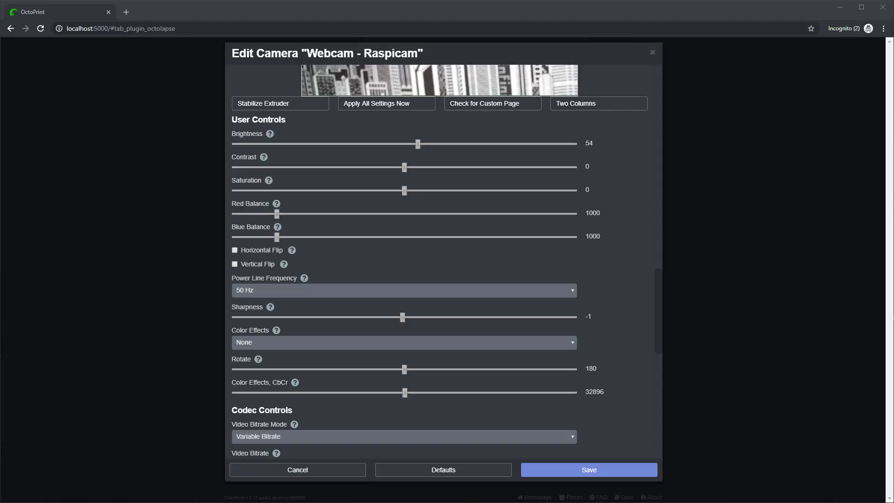
pyautogui.moveTo(0, 150); pyautogui.dragTo(737, 79)
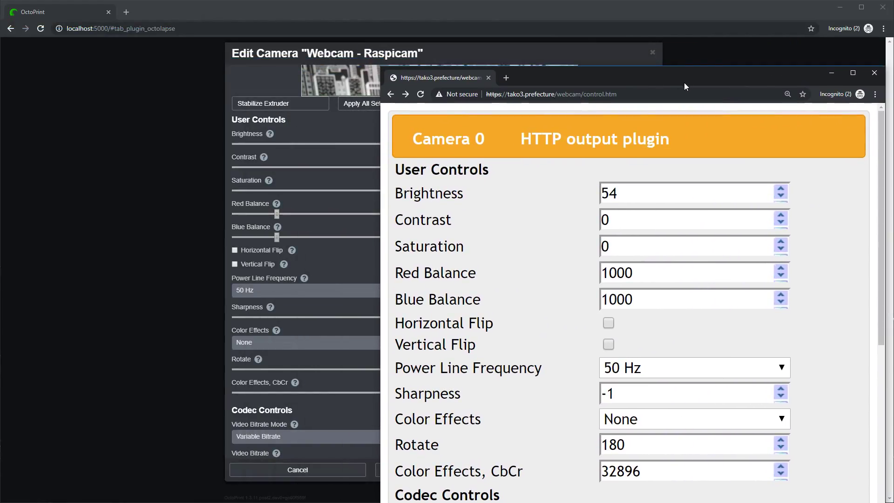
pyautogui.moveTo(690, 89); pyautogui.dragTo(308, 136)
pyautogui.click(421, 189)
# Set the Raspicam's Brightness to 55 and its Contrast to 11 in the custom image preferences
pyautogui.scroll(5, 421, 189)
pyautogui.moveTo(416, 378)
pyautogui.mouseDown()
pyautogui.moveTo(306, 376)
pyautogui.moveTo(458, 376)
pyautogui.moveTo(310, 378)
pyautogui.moveTo(461, 385)
pyautogui.moveTo(407, 385)
pyautogui.moveTo(421, 385)
pyautogui.mouseUp()
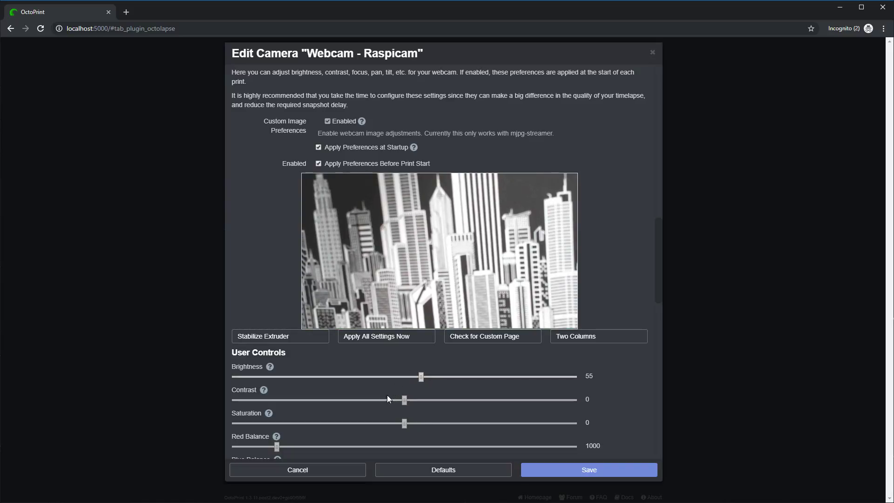
pyautogui.moveTo(404, 403); pyautogui.dragTo(423, 401)
# Examine the camera preview and the Raspicam's user, codec, camera and JPEG compression controls in the single-column layout
pyautogui.scroll(-4, 553, 379)
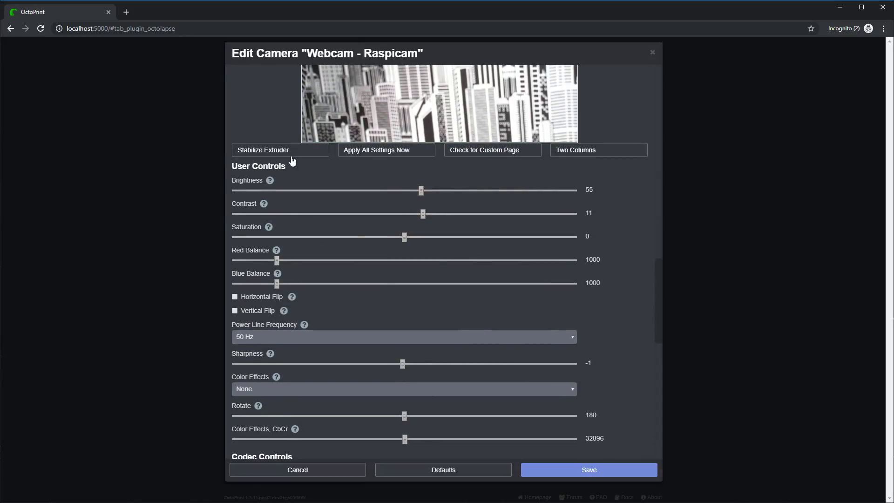
pyautogui.scroll(1, 273, 400)
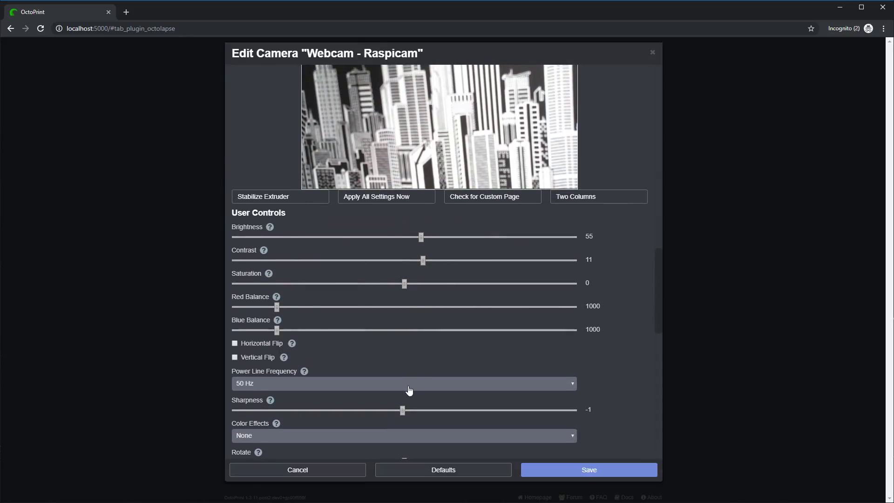
pyautogui.scroll(-3, 362, 390)
pyautogui.scroll(-9, 362, 389)
pyautogui.scroll(20, 345, 392)
pyautogui.scroll(-11, 386, 386)
pyautogui.scroll(-8, 386, 389)
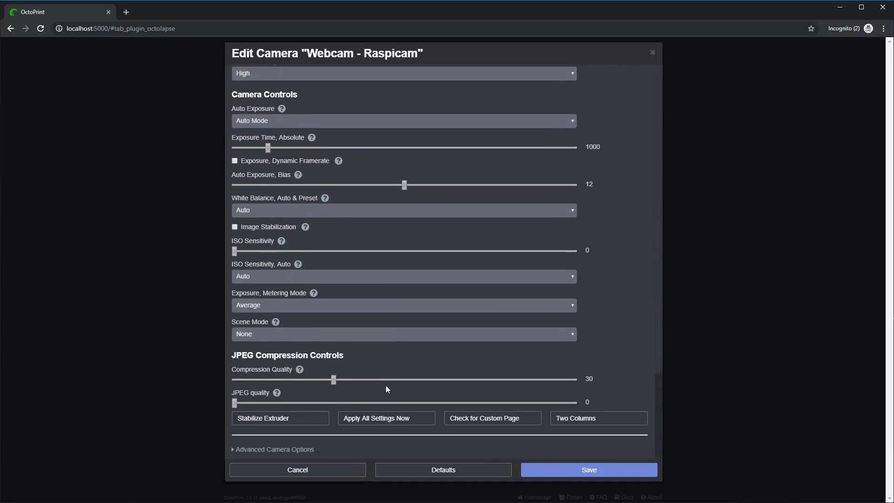
pyautogui.scroll(13, 385, 385)
pyautogui.scroll(3, 386, 384)
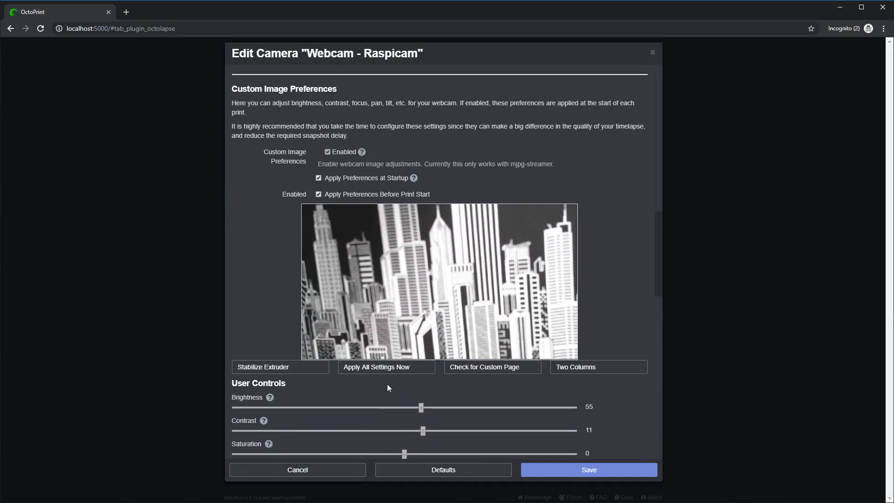
# Show the image controls in two columns, review the custom image preferences and save the Raspicam camera profile
pyautogui.click(585, 373)
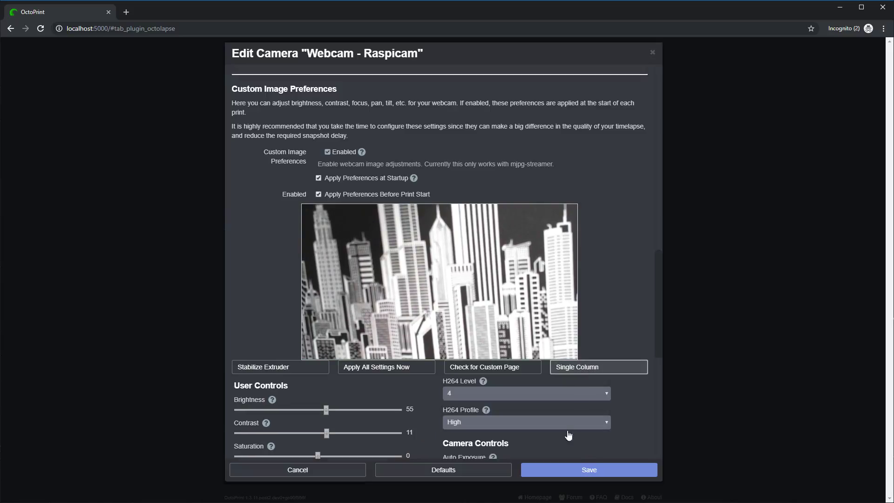
pyautogui.scroll(-8, 376, 409)
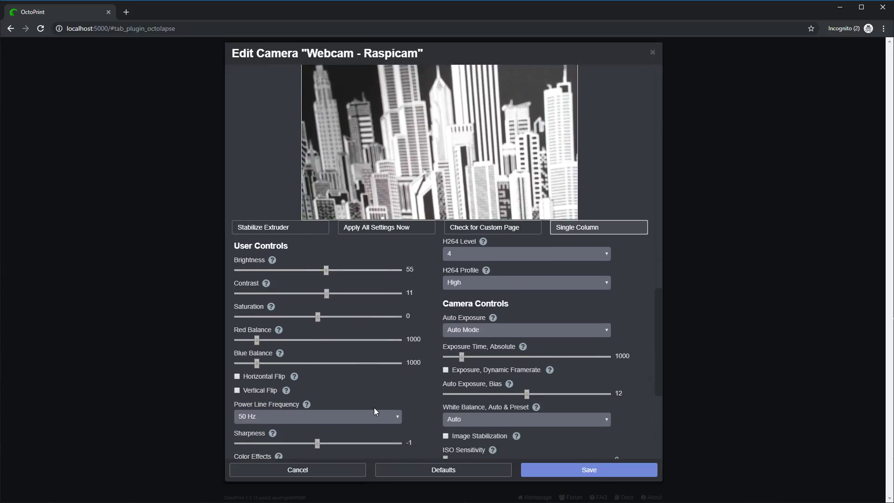
pyautogui.scroll(10, 373, 270)
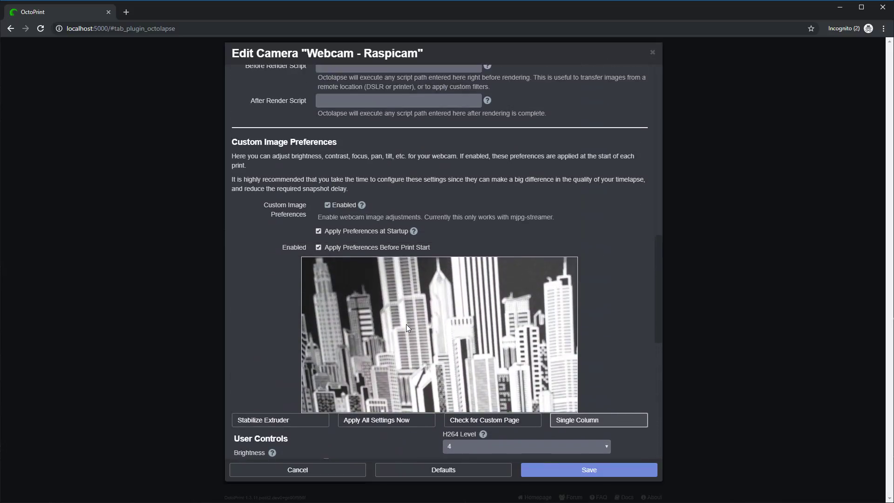
pyautogui.scroll(-4, 406, 328)
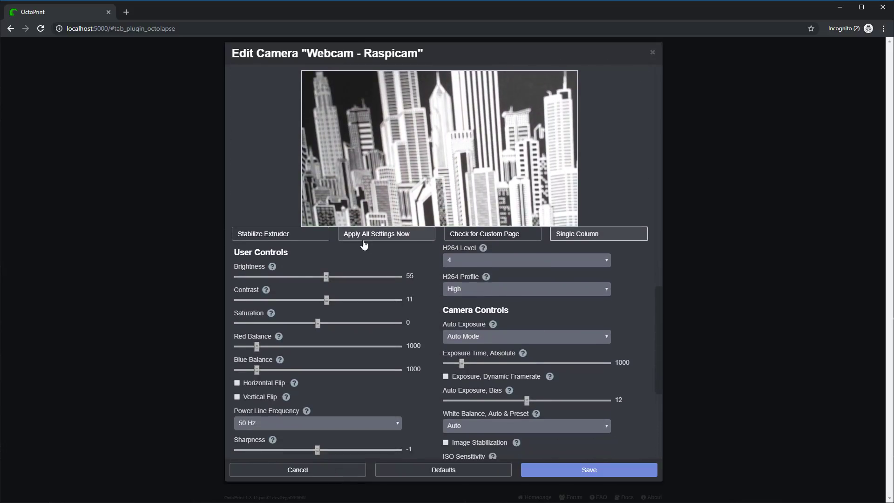
pyautogui.scroll(6, 432, 245)
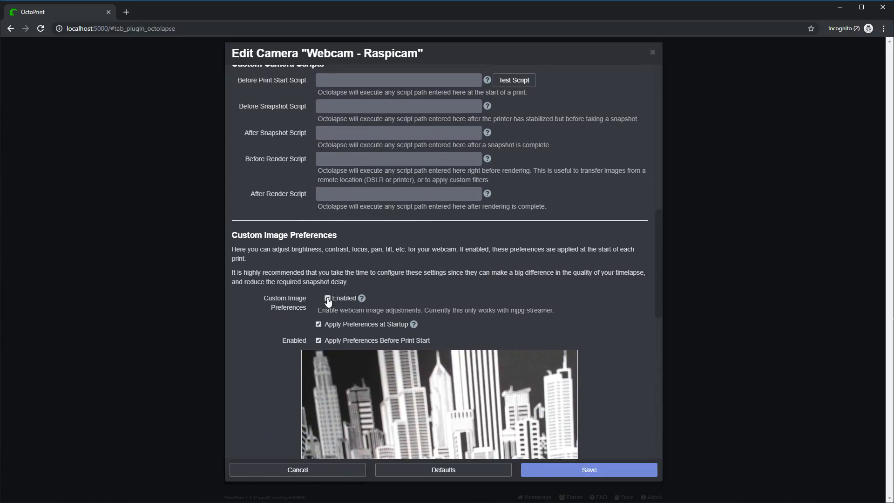
pyautogui.scroll(-4, 286, 357)
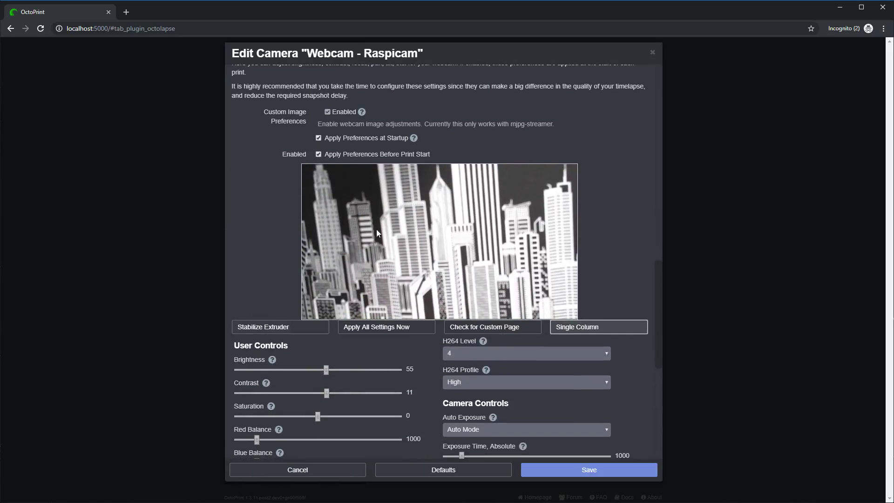
pyautogui.scroll(1, 361, 177)
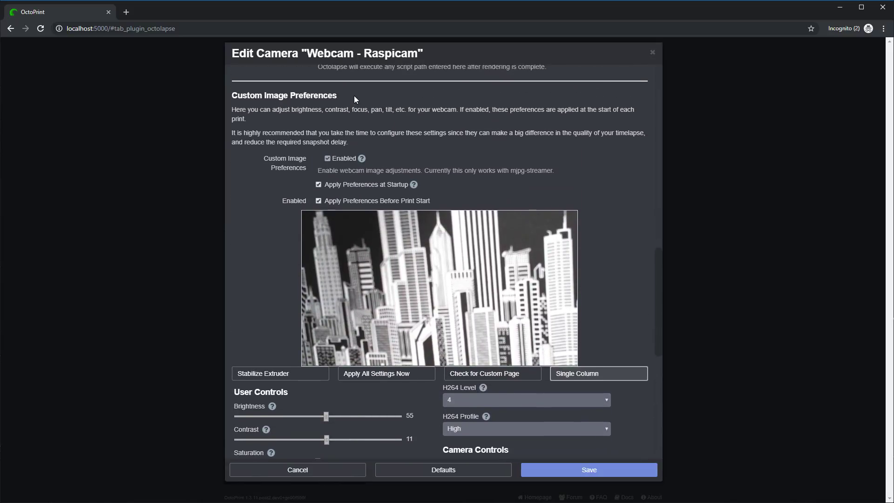
pyautogui.click(585, 474)
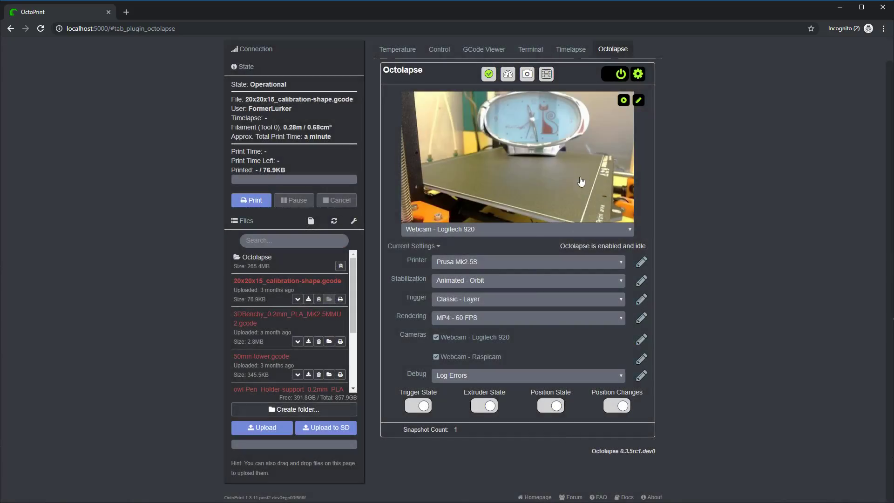
# Switch the Octolapse camera preview to Webcam - Raspicam and open its image settings for editing
pyautogui.click(518, 230)
pyautogui.click(496, 256)
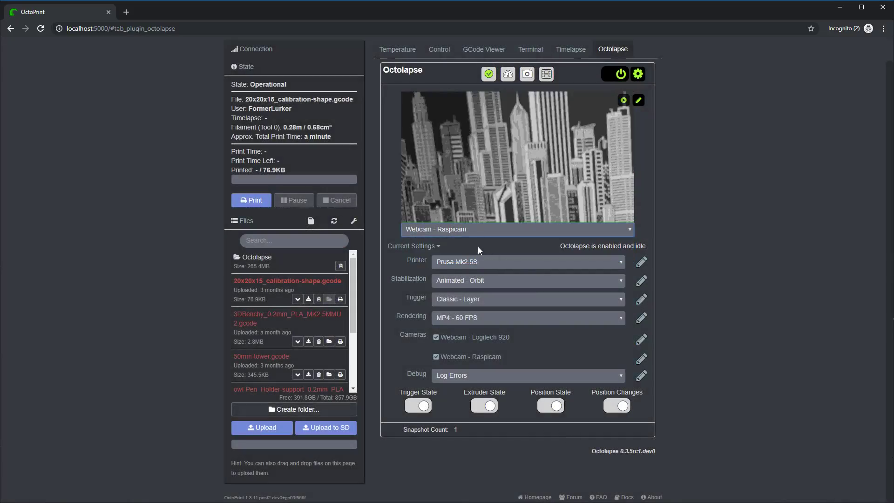
pyautogui.click(638, 101)
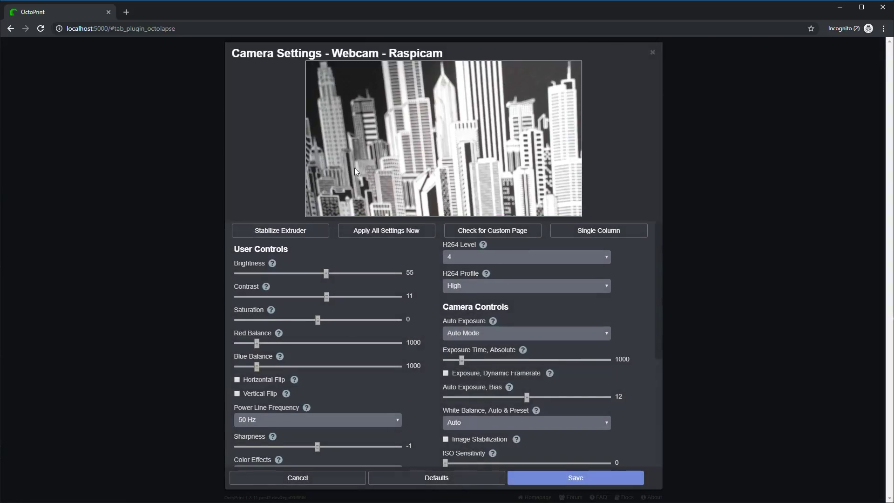
# Set the Raspicam's Brightness to 56, Contrast to 17 and Saturation to 8 in the camera settings
pyautogui.scroll(-4, 392, 343)
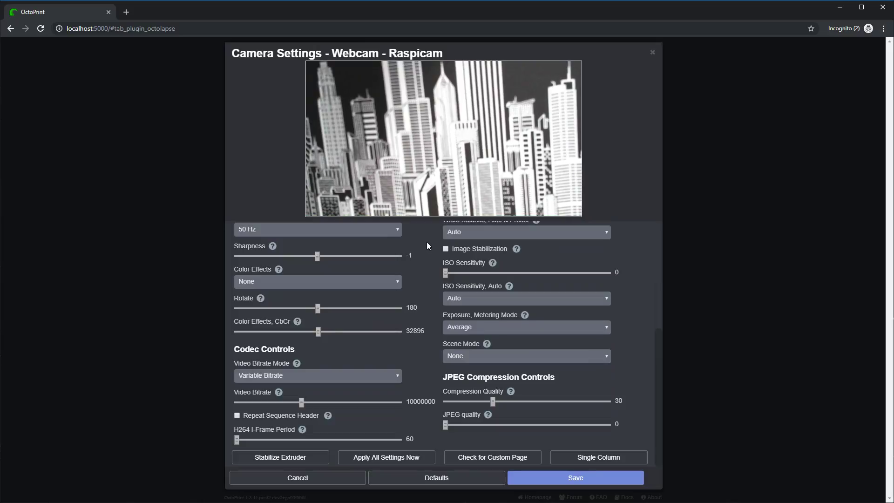
pyautogui.scroll(5, 409, 356)
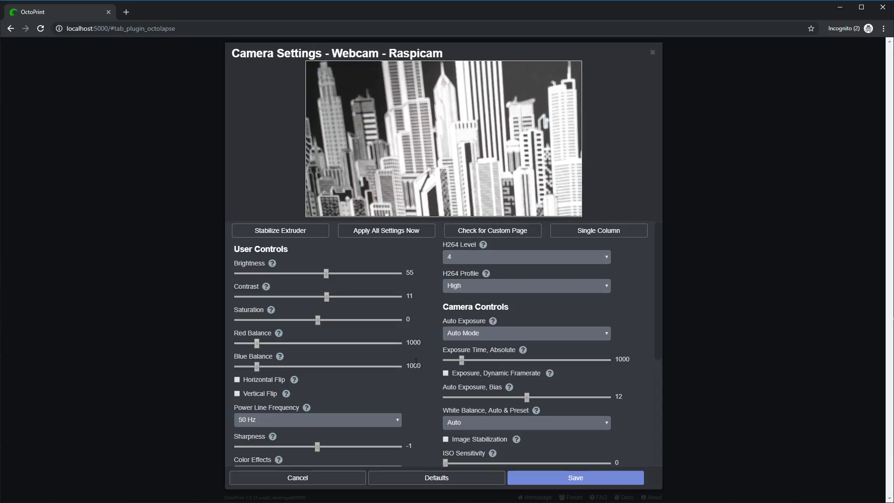
pyautogui.scroll(-1, 392, 354)
pyautogui.scroll(-3, 382, 387)
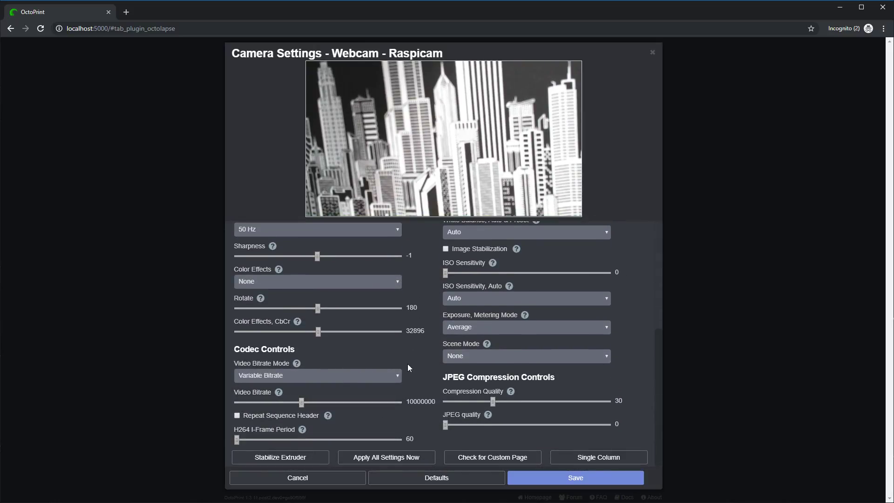
pyautogui.scroll(4, 407, 358)
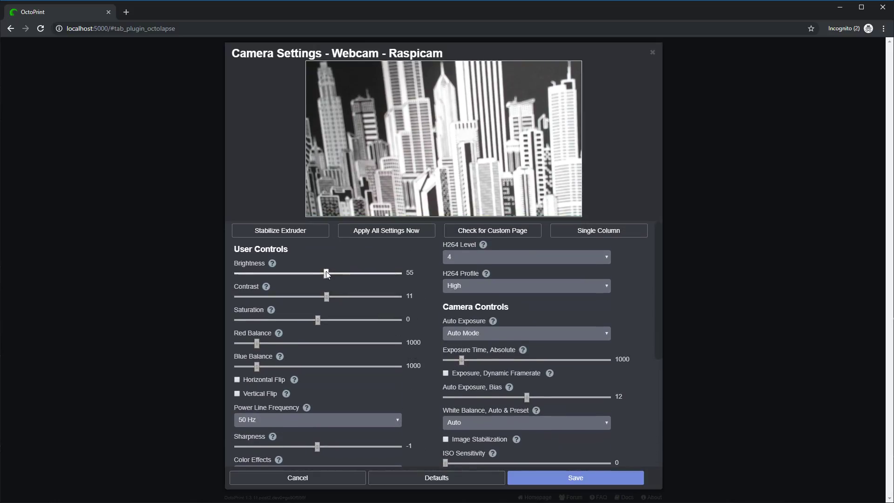
pyautogui.moveTo(326, 273); pyautogui.dragTo(378, 273)
pyautogui.moveTo(327, 296); pyautogui.dragTo(293, 296)
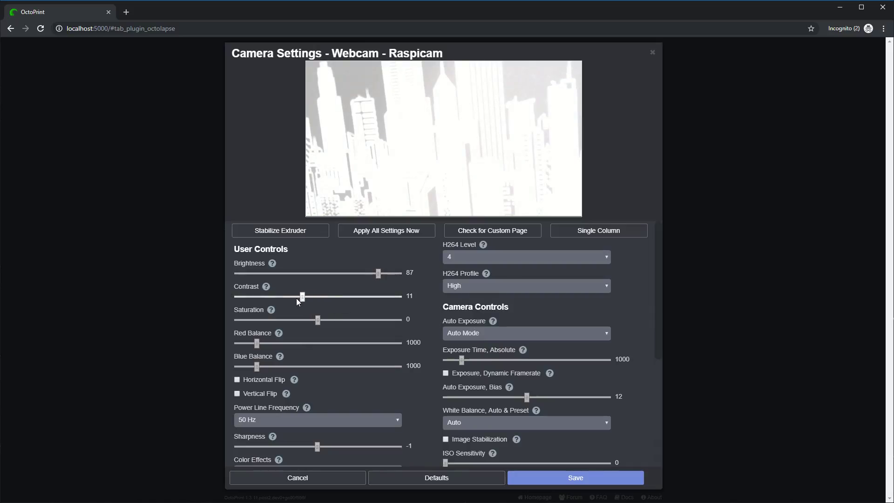
pyautogui.click(322, 320)
pyautogui.moveTo(376, 274); pyautogui.dragTo(330, 297)
# Rotate the camera image to 270 and return the Rotate control to 180
pyautogui.scroll(-4, 329, 370)
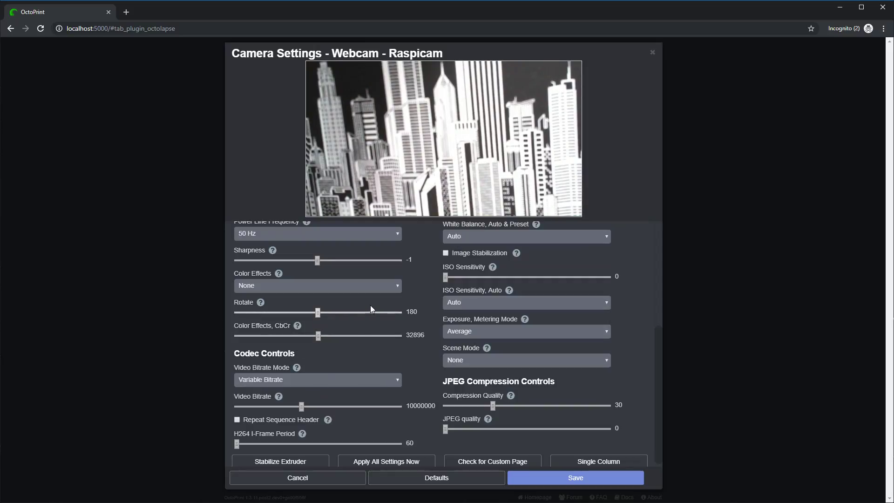
pyautogui.scroll(4, 419, 312)
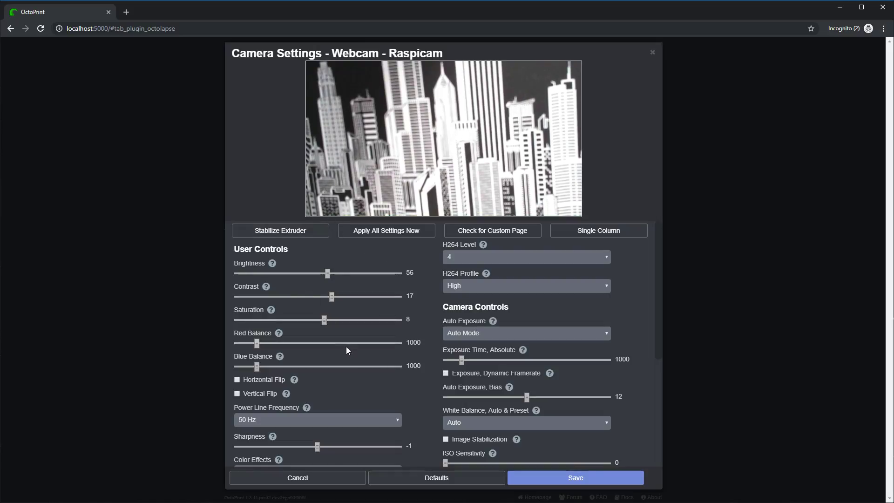
pyautogui.scroll(-1, 347, 345)
pyautogui.scroll(-3, 396, 365)
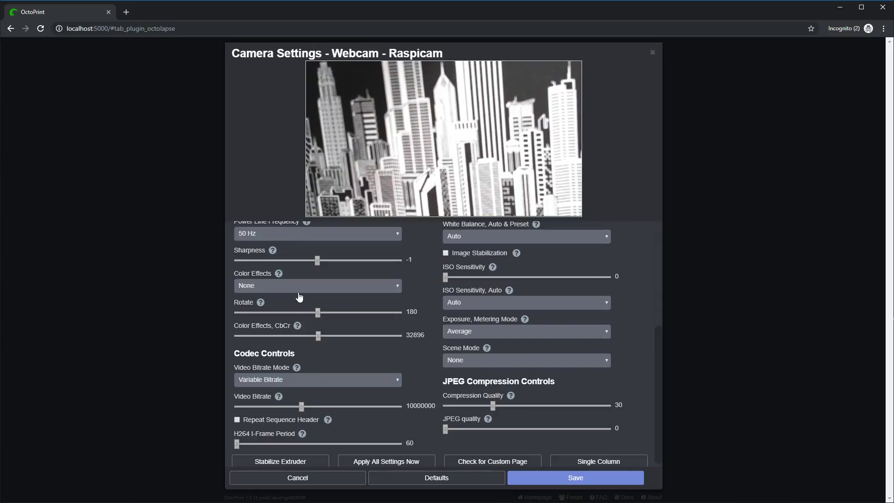
pyautogui.moveTo(320, 312); pyautogui.dragTo(376, 313)
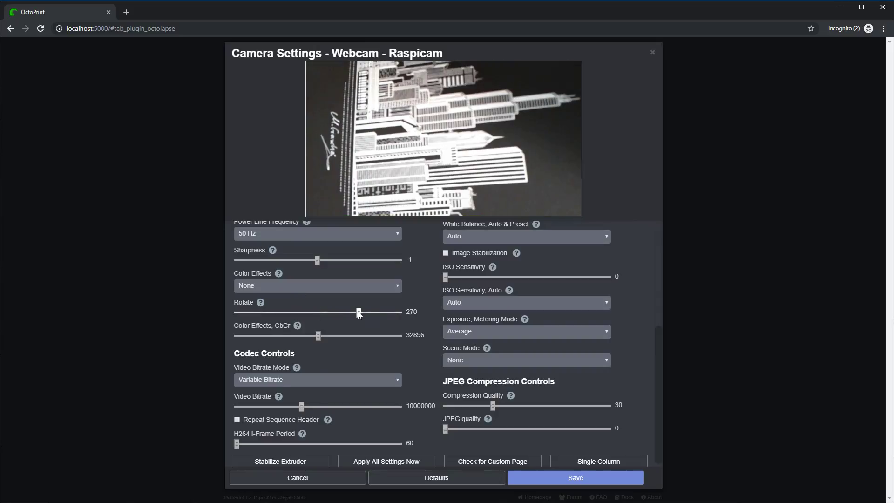
pyautogui.moveTo(359, 312); pyautogui.dragTo(311, 311)
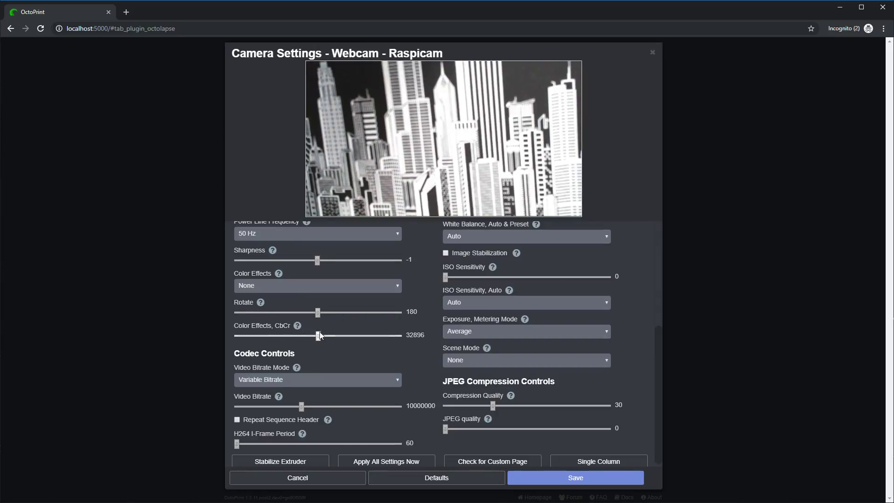
# Raise the Red Balance to 6385 and the Blue Balance to 5538
pyautogui.scroll(3, 356, 398)
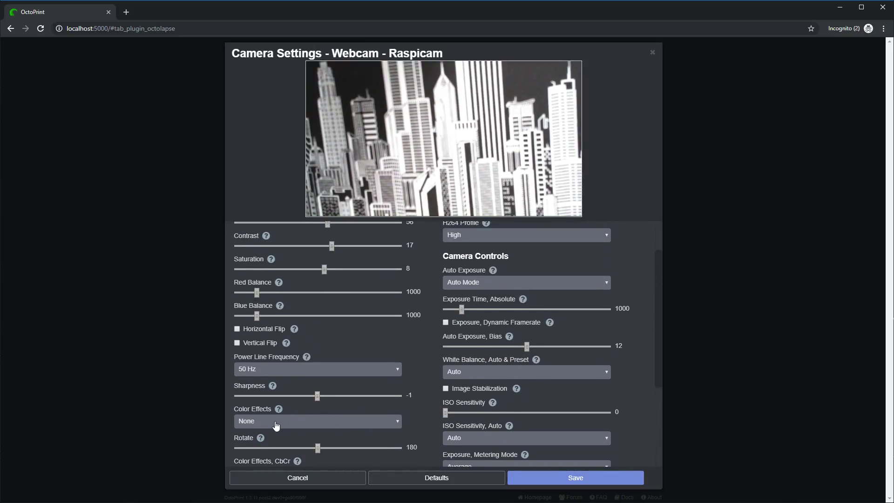
pyautogui.scroll(1, 279, 368)
pyautogui.scroll(-1, 257, 335)
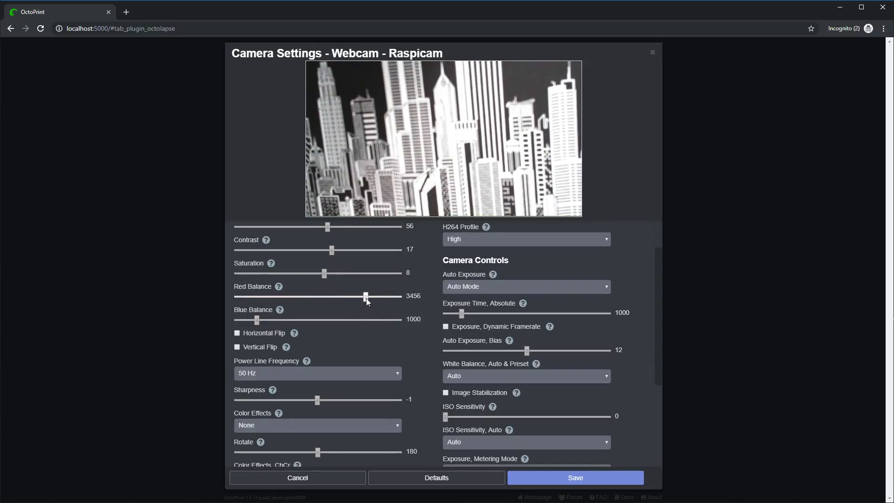
pyautogui.moveTo(257, 322); pyautogui.dragTo(349, 320)
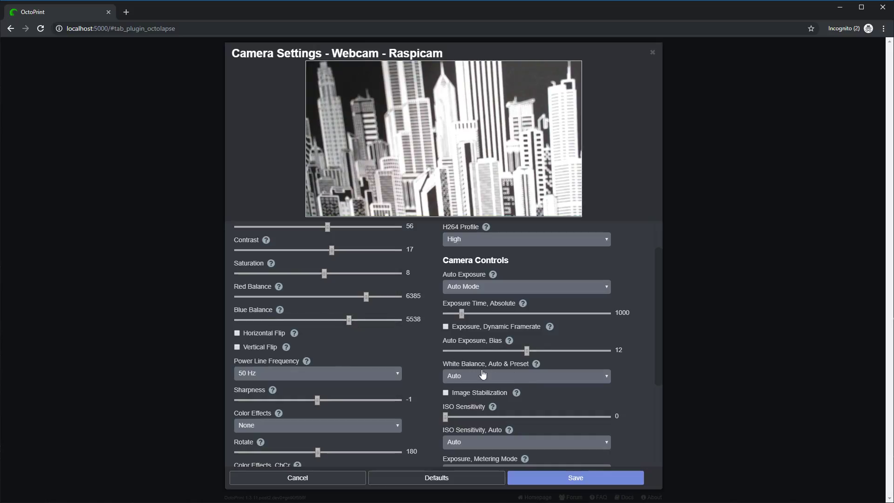
# Set the white balance preset to Manual, with Red Balance at 1671 and Blue Balance at 1649
pyautogui.click(498, 377)
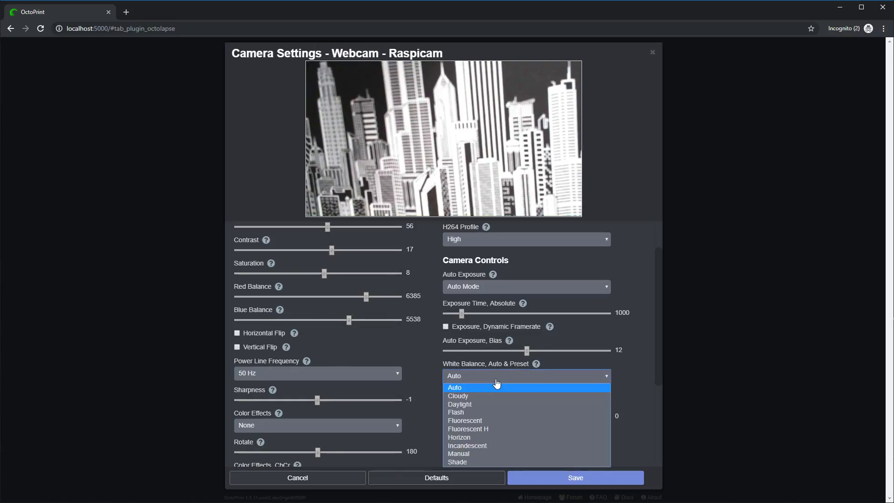
pyautogui.click(479, 453)
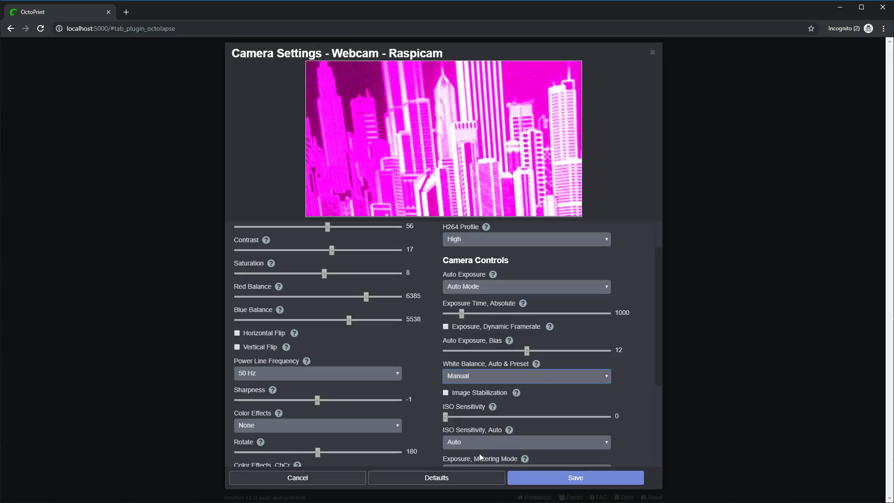
pyautogui.moveTo(366, 297); pyautogui.dragTo(270, 320)
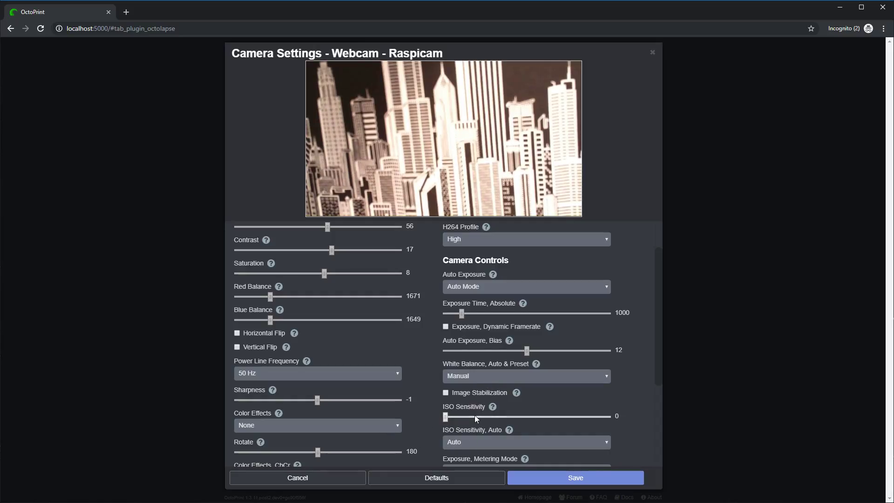
pyautogui.scroll(-2, 426, 415)
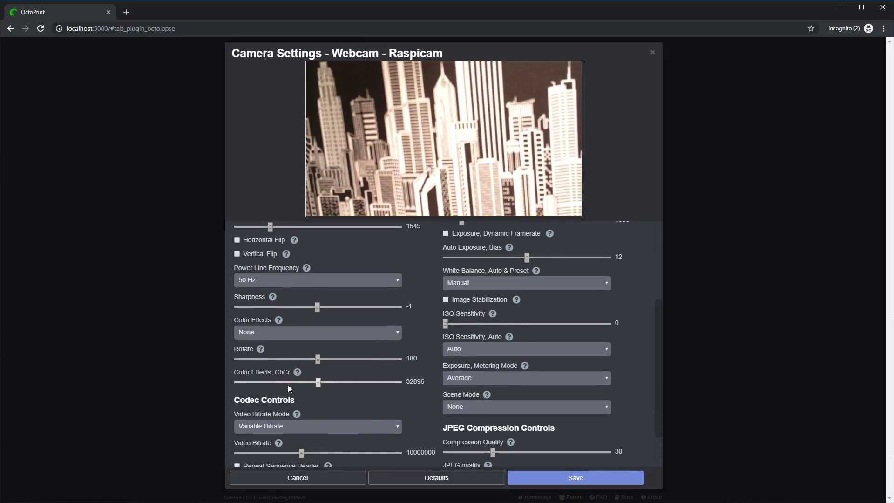
# Set the camera's Color Effects to Aqua, trying Art Freeze and returning to Aqua
pyautogui.click(296, 333)
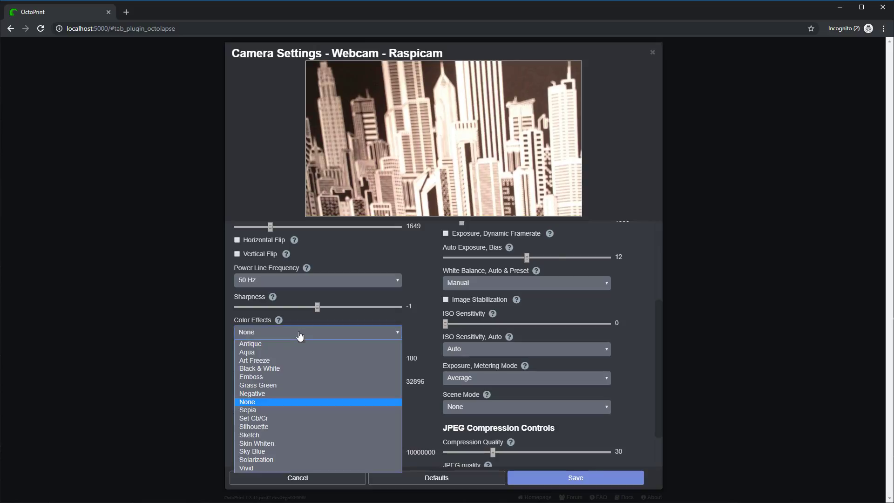
pyautogui.click(285, 352)
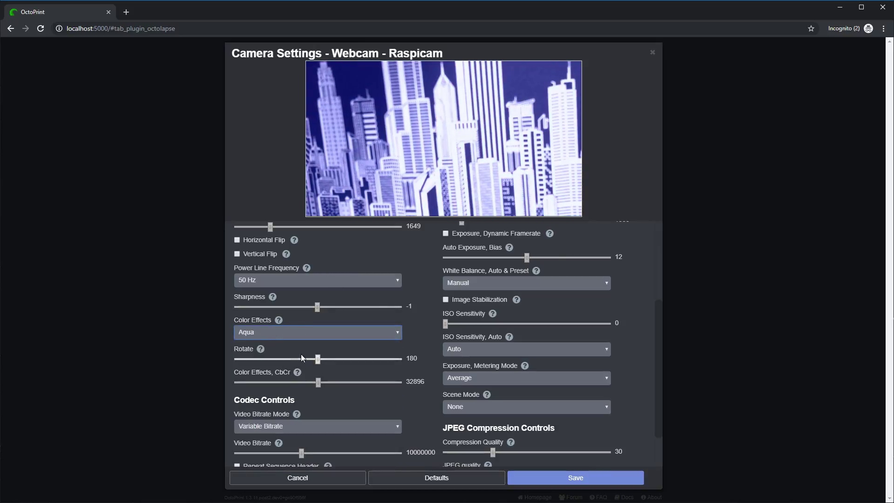
pyautogui.click(300, 332)
pyautogui.click(286, 360)
pyautogui.click(284, 333)
pyautogui.click(278, 353)
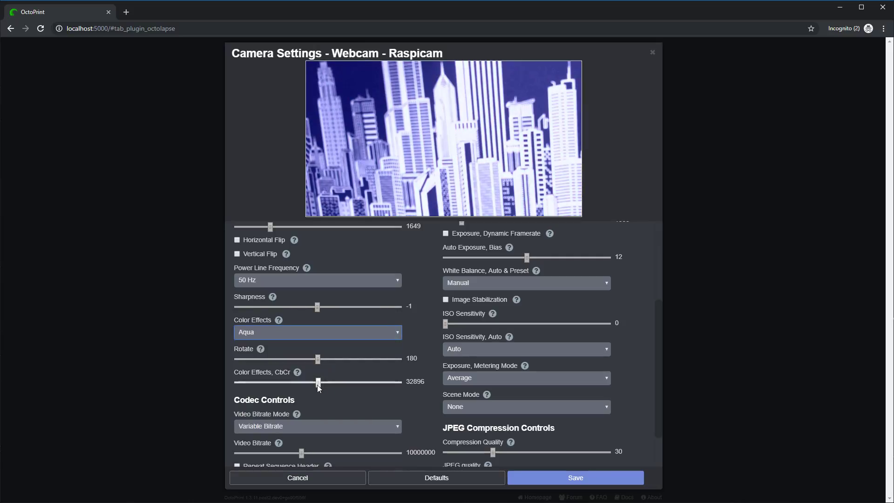
# Set Color Effects, CbCr to 46686, trying the Art Freeze effect along the way and keeping Aqua
pyautogui.moveTo(318, 383); pyautogui.dragTo(356, 382)
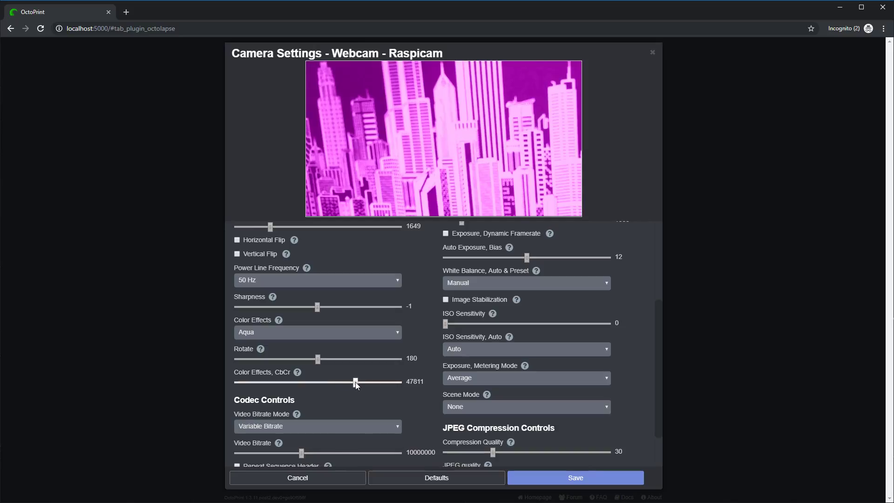
pyautogui.click(265, 334)
pyautogui.click(267, 359)
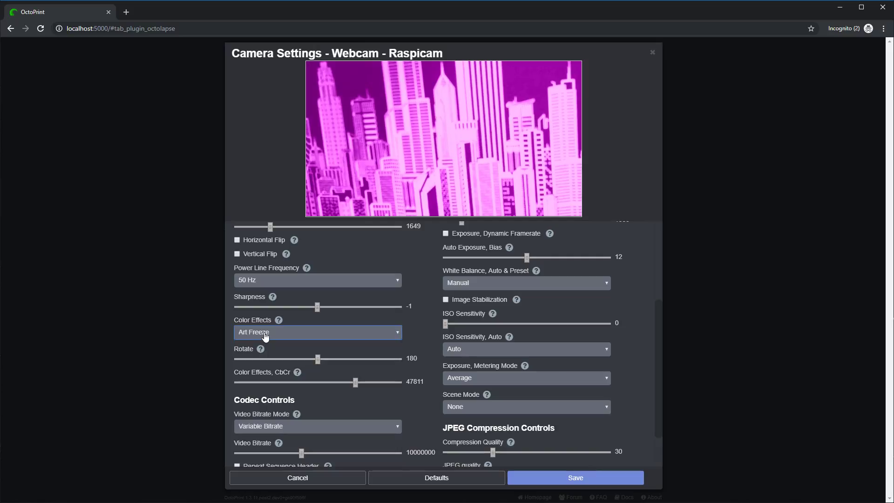
pyautogui.click(266, 334)
pyautogui.click(266, 352)
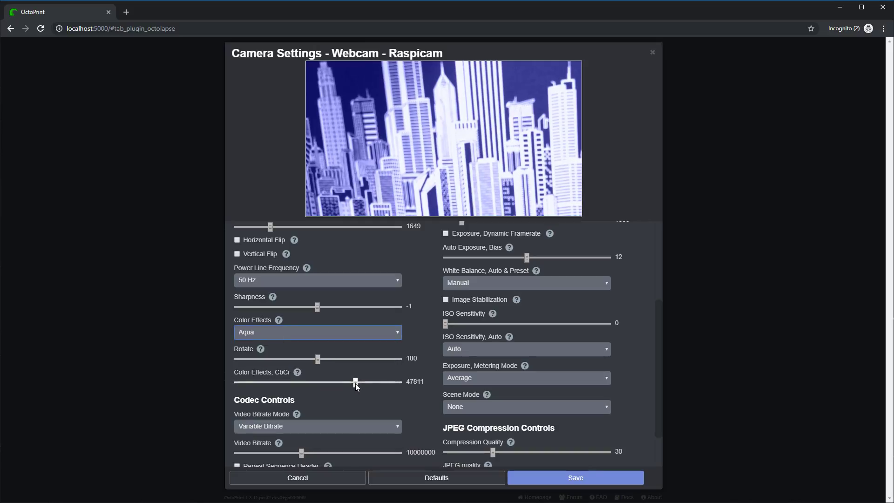
pyautogui.moveTo(356, 382)
pyautogui.mouseDown()
pyautogui.moveTo(370, 383)
pyautogui.moveTo(353, 383)
pyautogui.mouseUp()
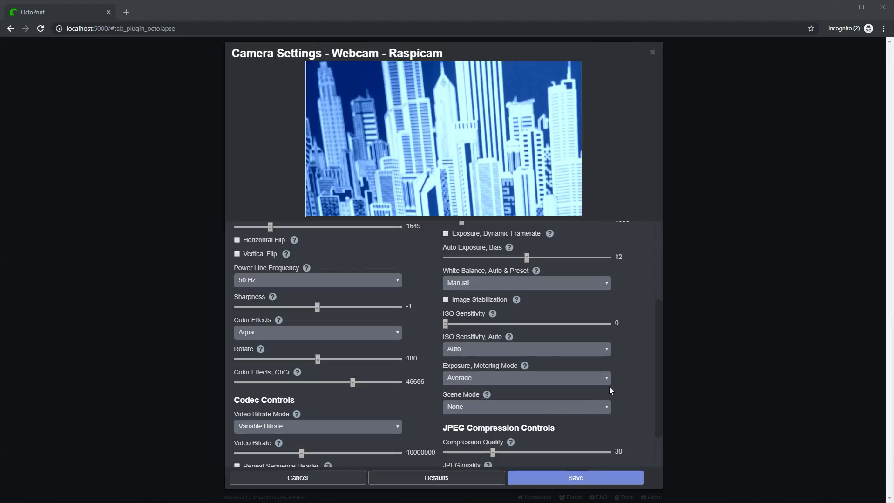
# Check for a custom control page for the camera and dismiss the resulting notification
pyautogui.scroll(2, 652, 335)
pyautogui.scroll(1, 652, 338)
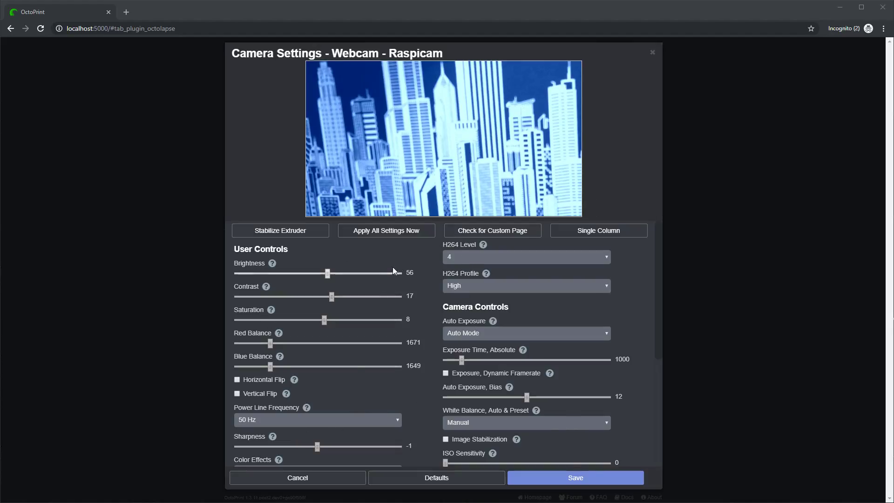
pyautogui.click(516, 231)
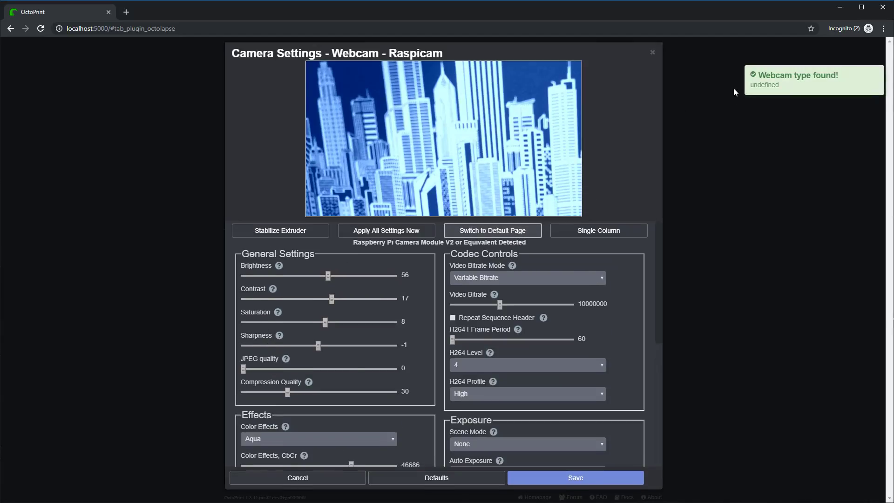
pyautogui.moveTo(812, 74)
pyautogui.moveTo(782, 85); pyautogui.dragTo(749, 84)
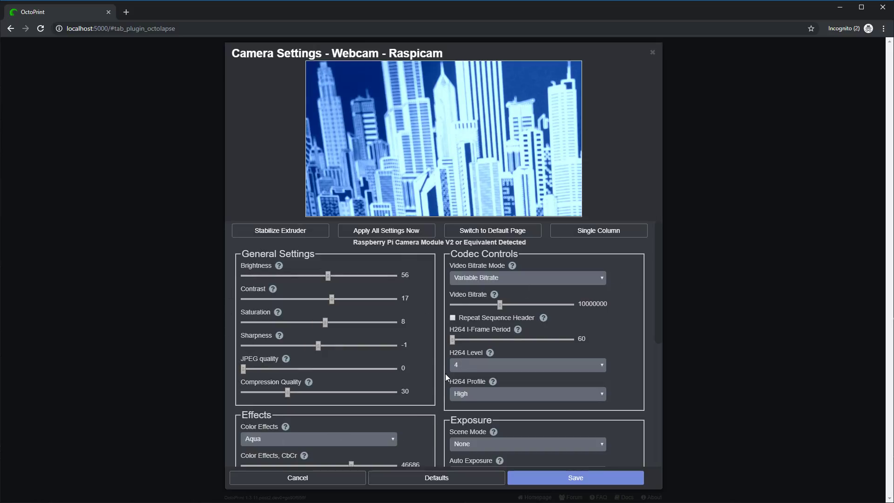
# Try the Auto, Daylight and Incandescent white balance presets on the custom page and return to Manual
pyautogui.scroll(-5, 427, 384)
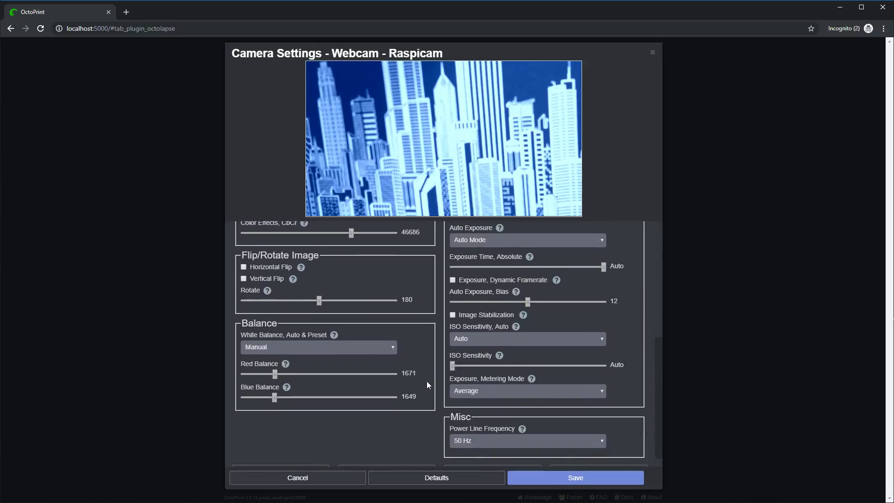
pyautogui.click(276, 350)
pyautogui.click(270, 358)
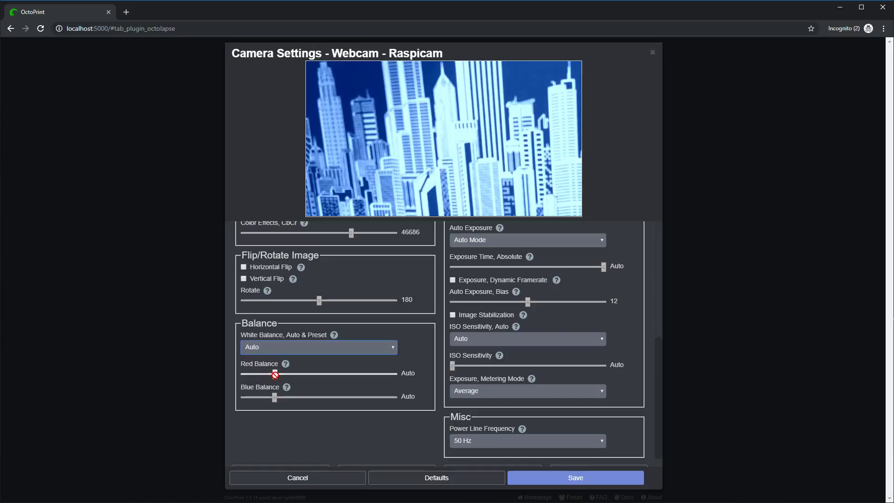
pyautogui.click(328, 348)
pyautogui.click(345, 379)
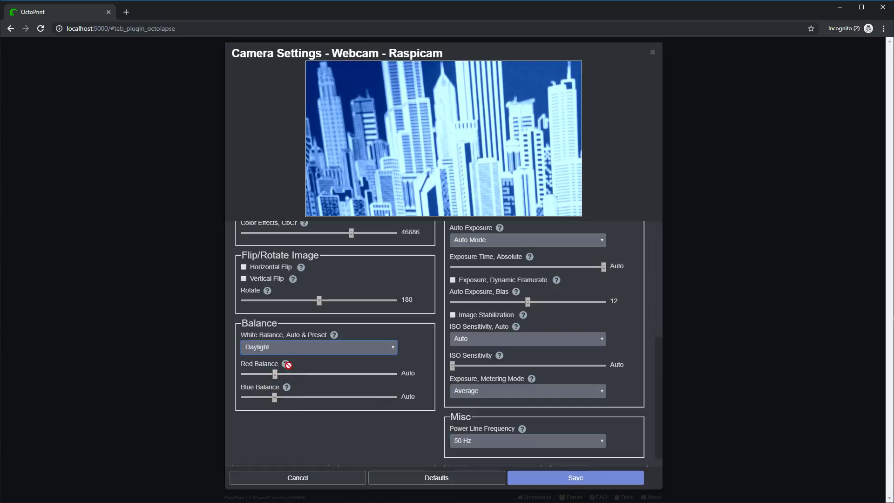
pyautogui.click(323, 350)
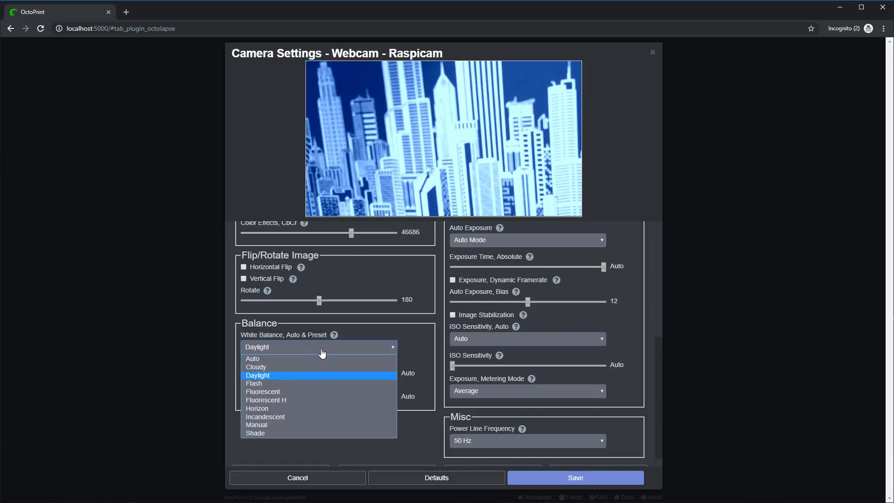
pyautogui.click(289, 417)
pyautogui.click(280, 349)
pyautogui.click(278, 424)
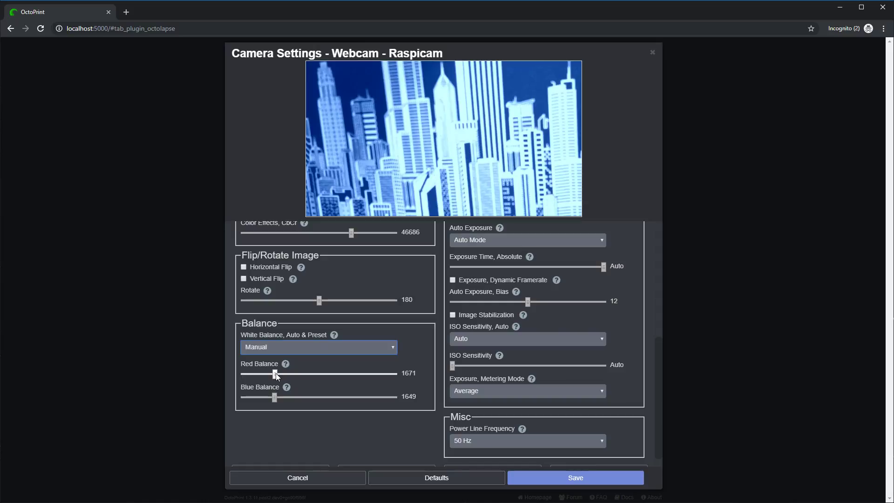
# Adjust the manual balance, ending with Red Balance at 1340 and Blue Balance at 1463
pyautogui.moveTo(309, 376); pyautogui.dragTo(346, 376)
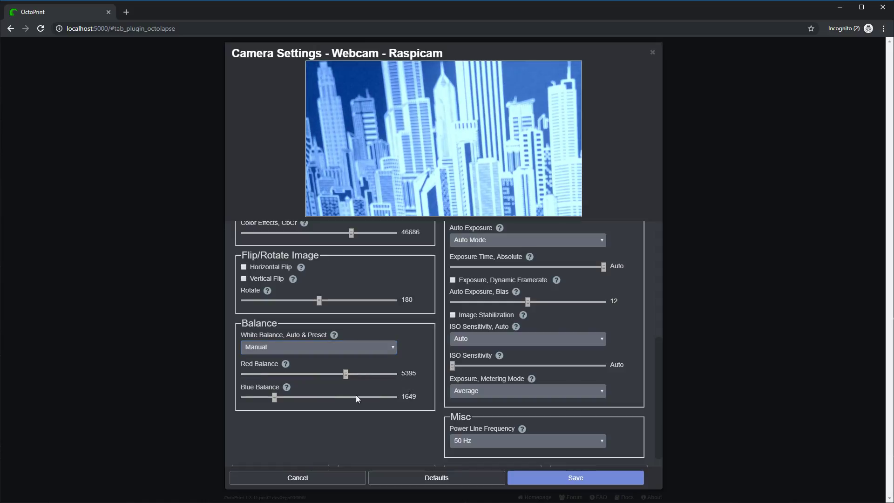
pyautogui.moveTo(274, 399)
pyautogui.mouseDown()
pyautogui.moveTo(347, 398)
pyautogui.moveTo(272, 399)
pyautogui.mouseUp()
pyautogui.moveTo(345, 373); pyautogui.dragTo(271, 397)
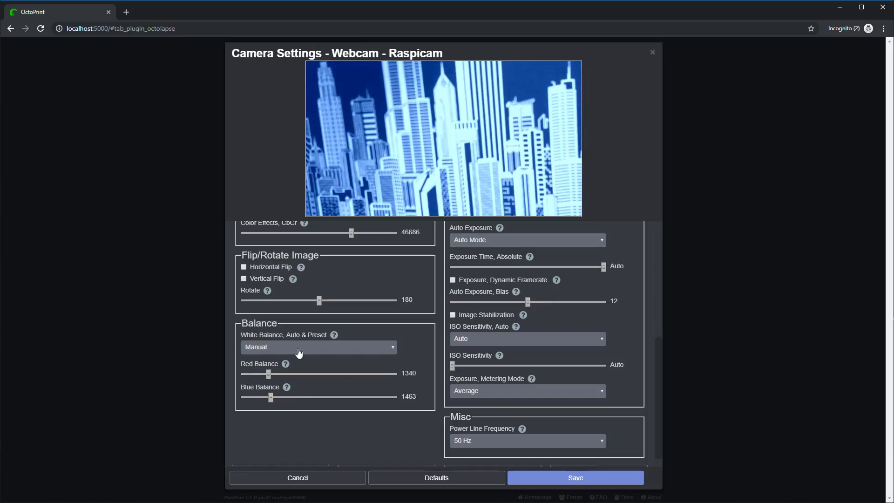
# Set Auto Exposure to Manual Mode with the absolute exposure time at 1000, and set Scene Mode to Sports
pyautogui.scroll(3, 502, 335)
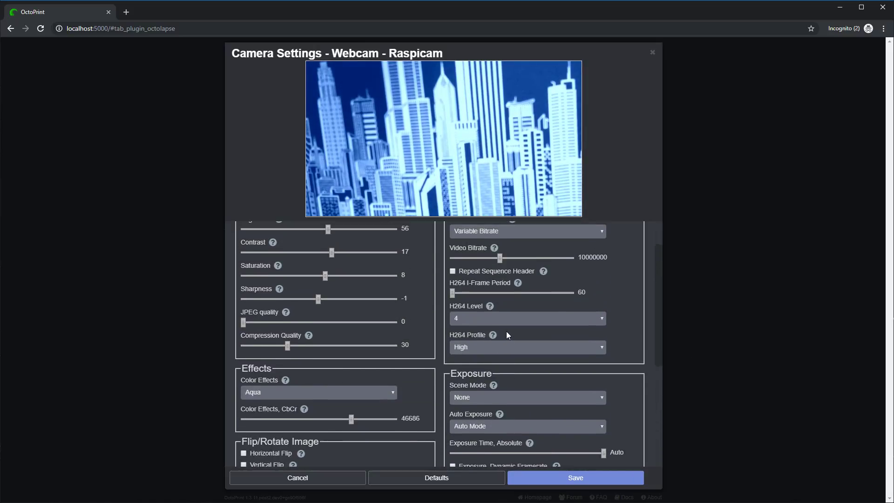
pyautogui.scroll(2, 507, 331)
pyautogui.scroll(-3, 515, 414)
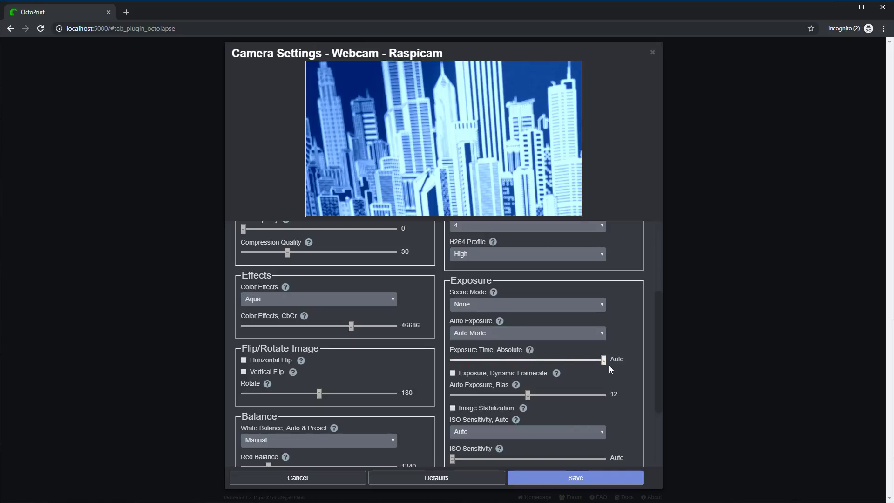
pyautogui.click(466, 337)
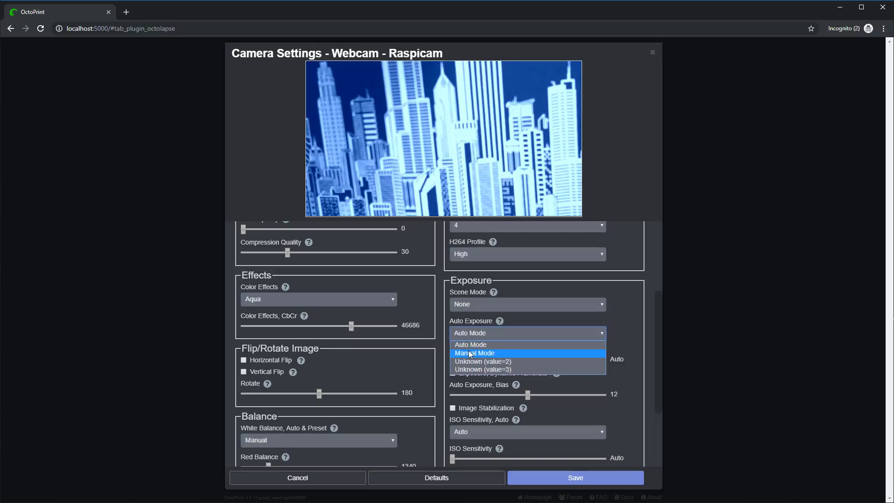
pyautogui.click(468, 353)
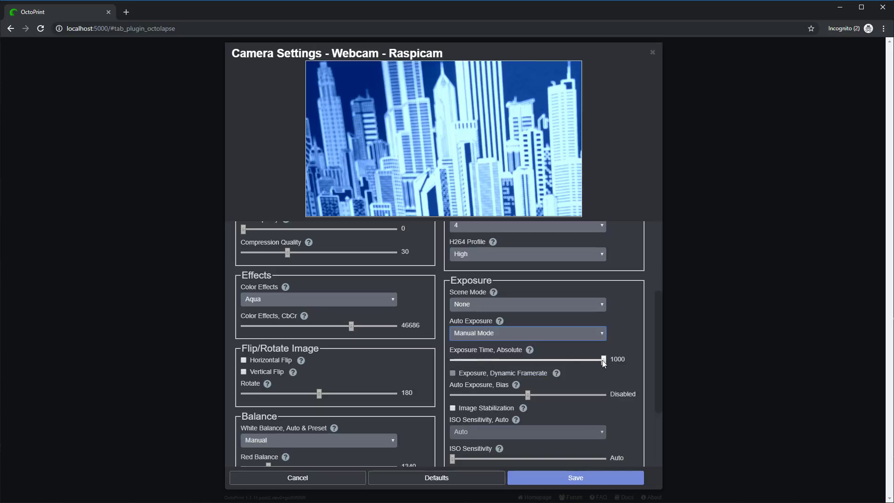
pyautogui.moveTo(604, 360)
pyautogui.mouseDown()
pyautogui.moveTo(549, 360)
pyautogui.moveTo(608, 361)
pyautogui.mouseUp()
pyautogui.click(543, 304)
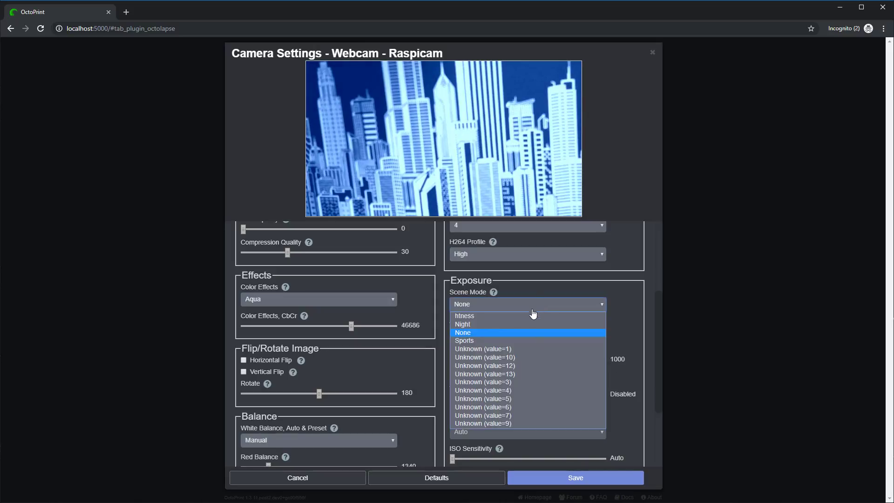
pyautogui.click(484, 340)
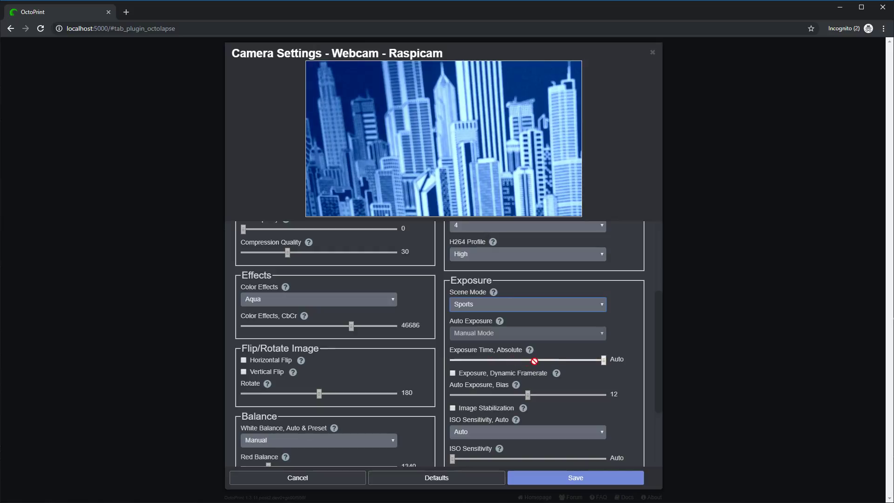
# Switch to the default control page and raise Exposure Time, Absolute to 5708
pyautogui.scroll(3, 467, 322)
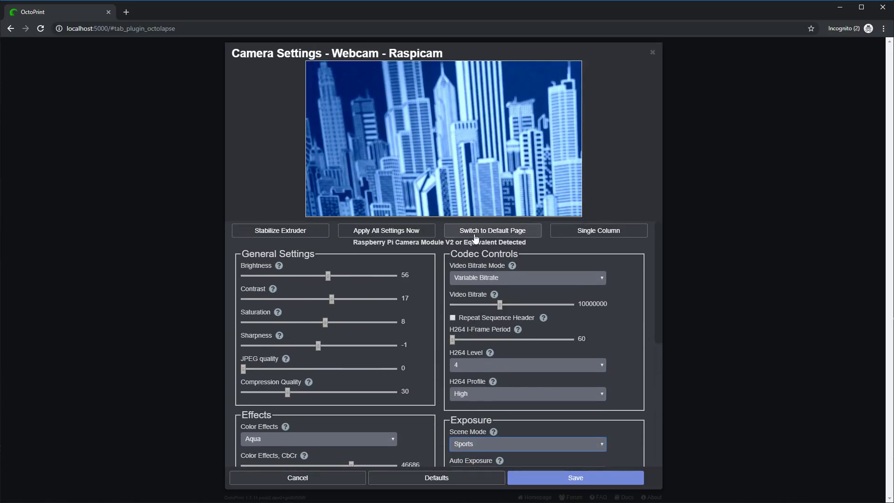
pyautogui.click(492, 231)
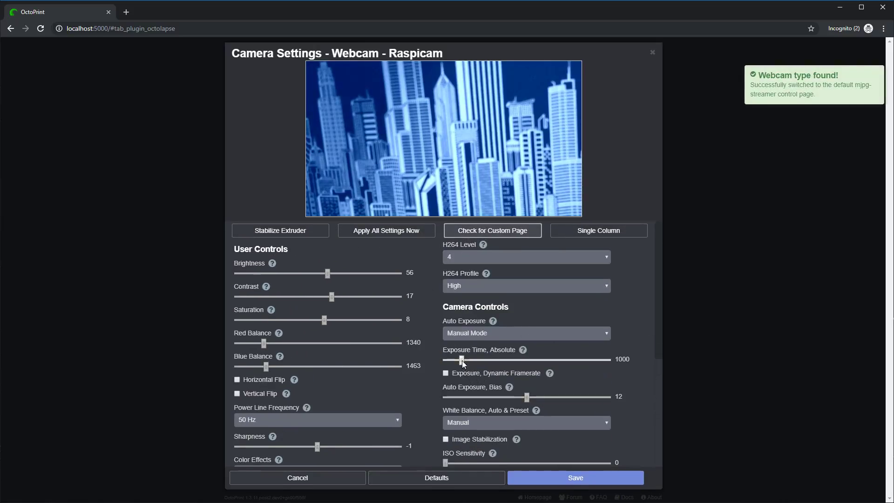
pyautogui.moveTo(460, 359); pyautogui.dragTo(498, 365)
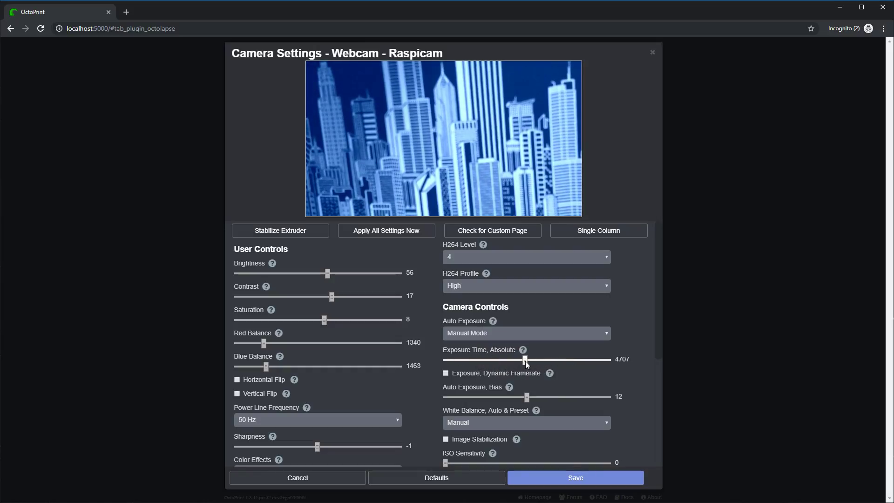
pyautogui.moveTo(525, 361)
pyautogui.mouseDown()
pyautogui.moveTo(594, 361)
pyautogui.moveTo(537, 360)
pyautogui.mouseUp()
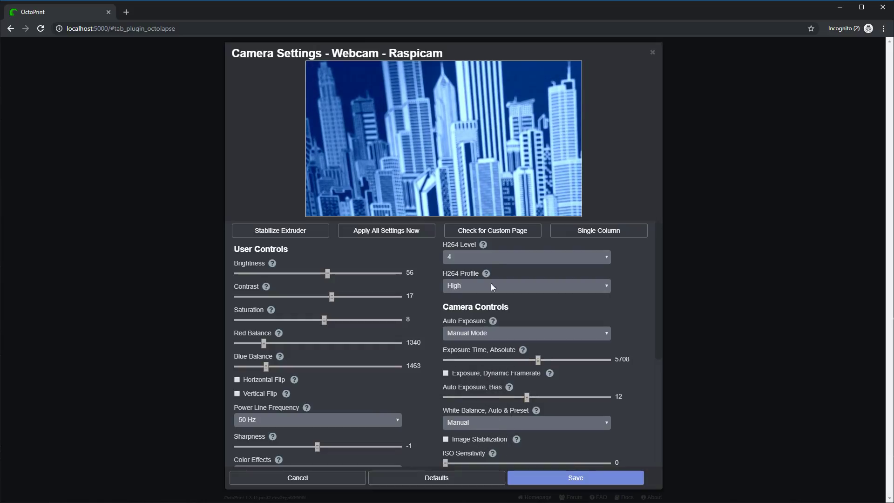
# Return to the custom camera page and read the help for Exposure Time, Absolute and Auto Exposure
pyautogui.click(493, 236)
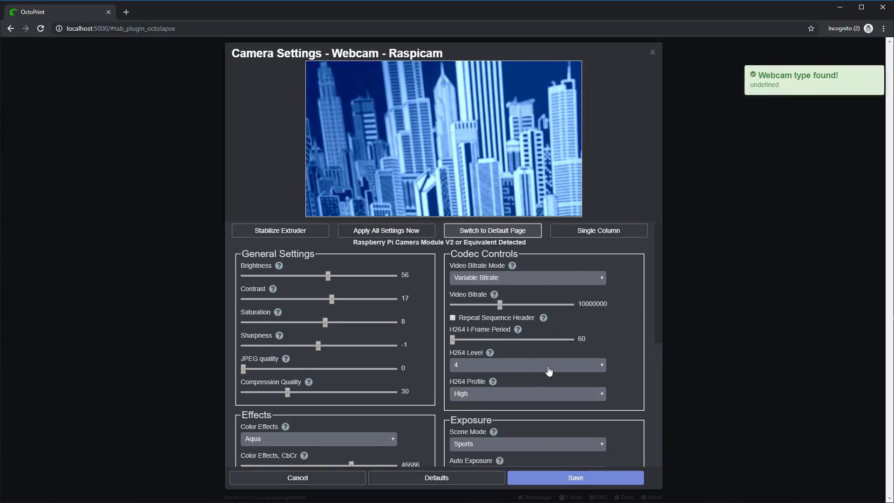
pyautogui.scroll(-4, 549, 370)
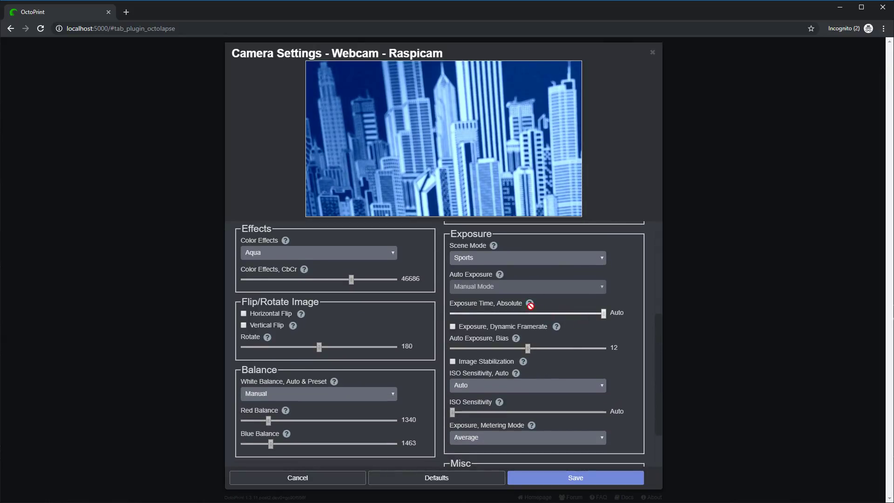
pyautogui.click(530, 304)
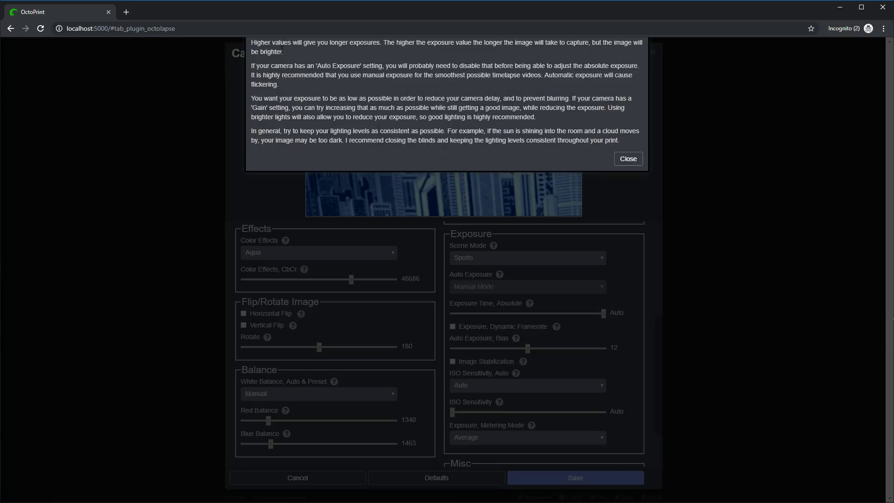
pyautogui.click(626, 161)
pyautogui.click(500, 274)
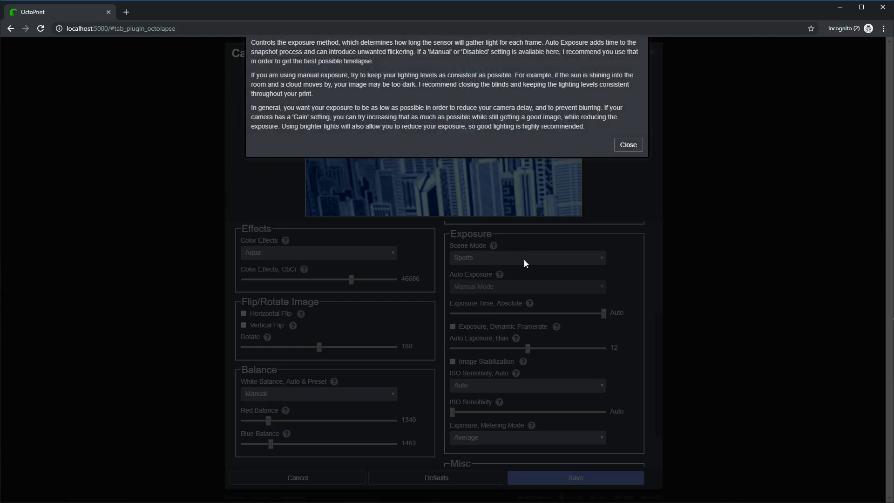
pyautogui.click(635, 144)
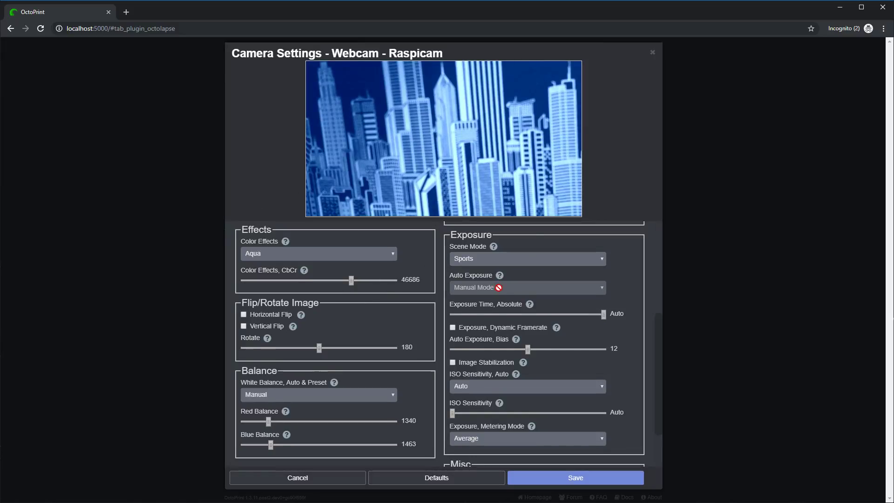
# Set the Scene Mode in the Exposure group back to None
pyautogui.scroll(1, 502, 292)
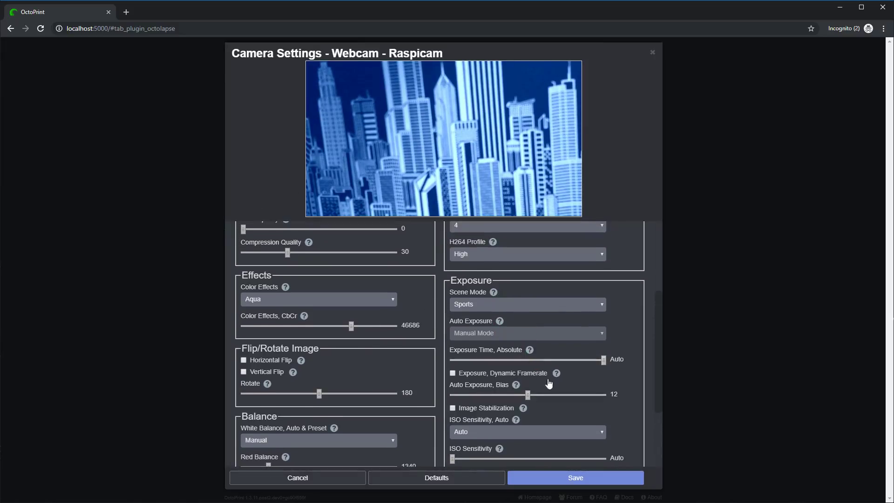
pyautogui.click(507, 304)
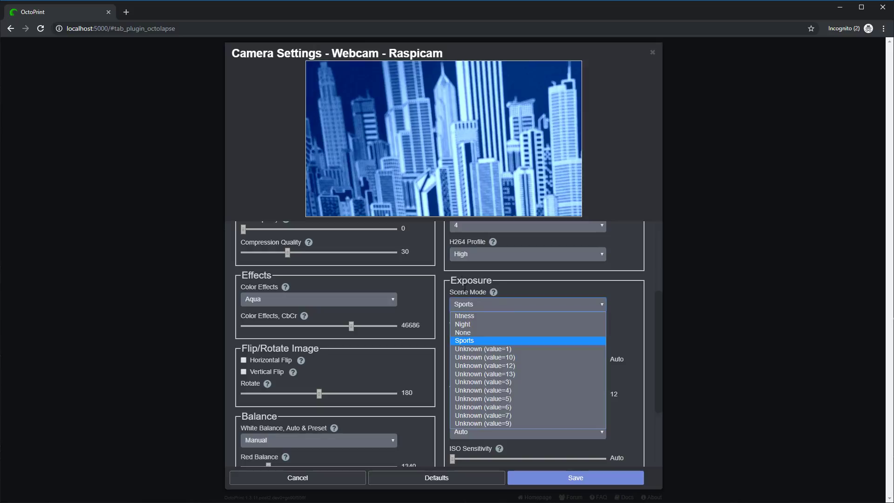
pyautogui.click(477, 332)
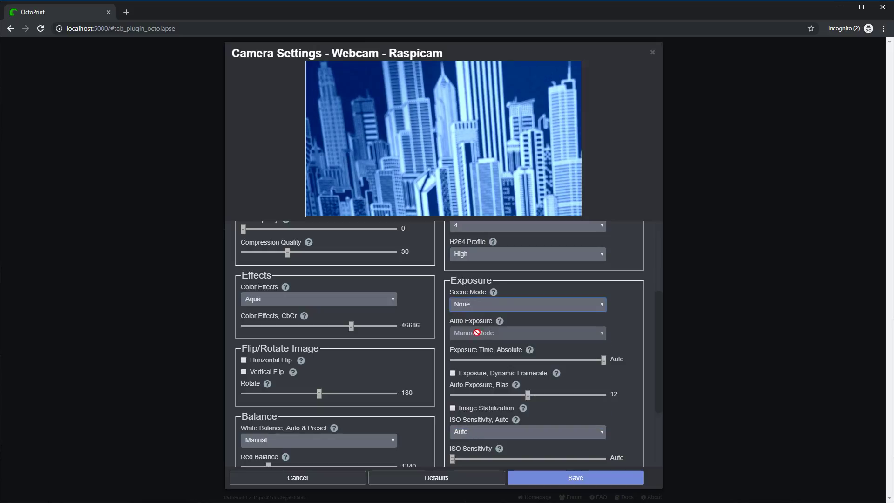
# Set Exposure Time, Absolute to 339 and the Scene Mode to Sports
pyautogui.moveTo(604, 359); pyautogui.dragTo(503, 359)
pyautogui.click(482, 306)
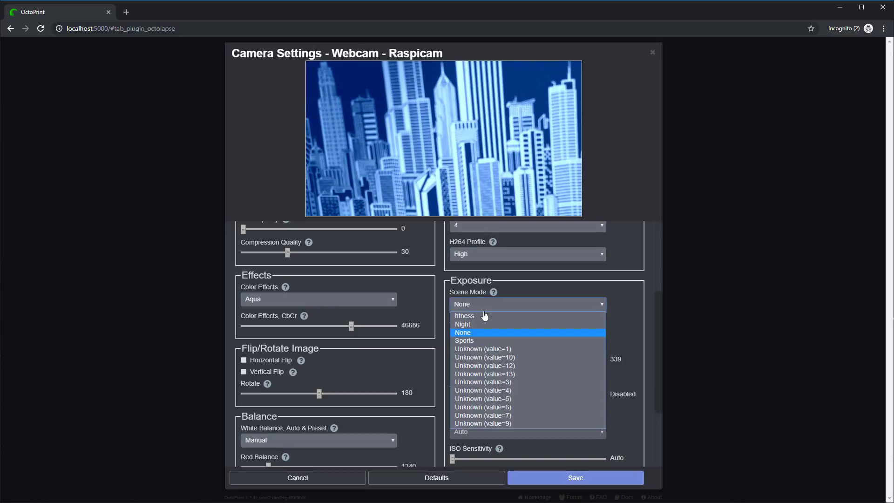
pyautogui.click(479, 341)
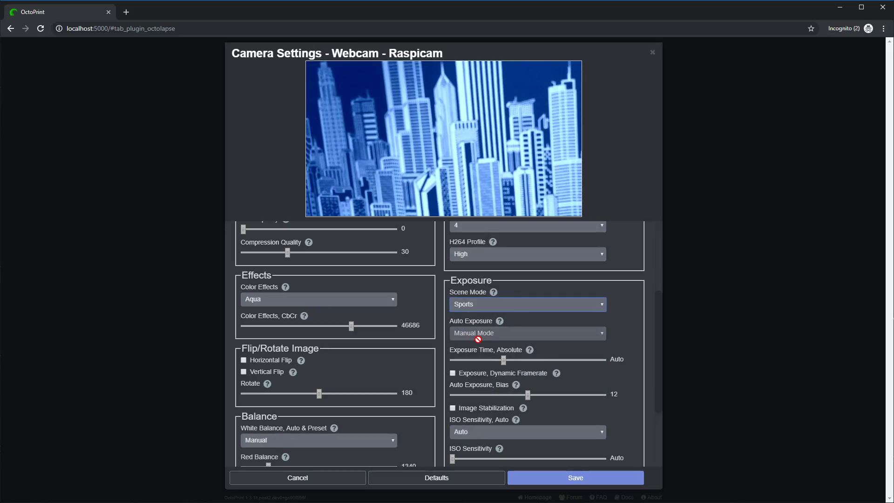
# Enable Exposure, Dynamic Framerate and raise Auto Exposure, Bias to 17
pyautogui.click(455, 376)
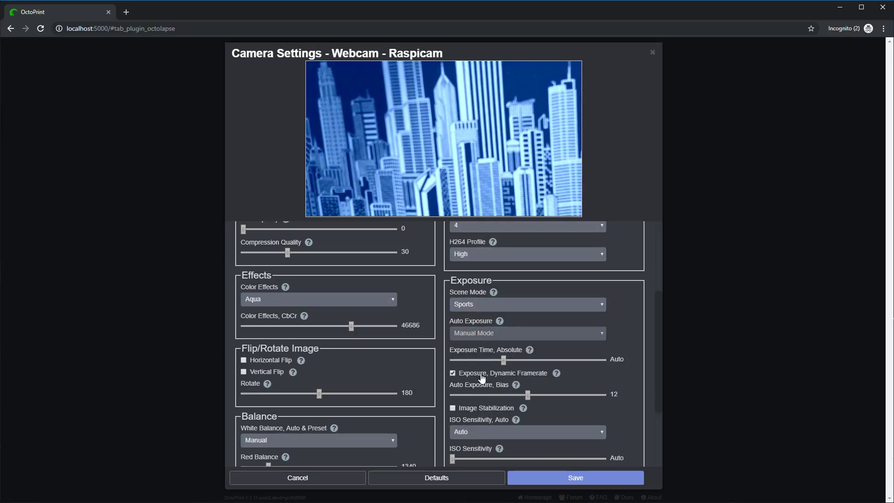
pyautogui.moveTo(524, 397); pyautogui.dragTo(559, 399)
# Return the Scene Mode to None and set Auto Exposure to Auto Mode
pyautogui.click(468, 305)
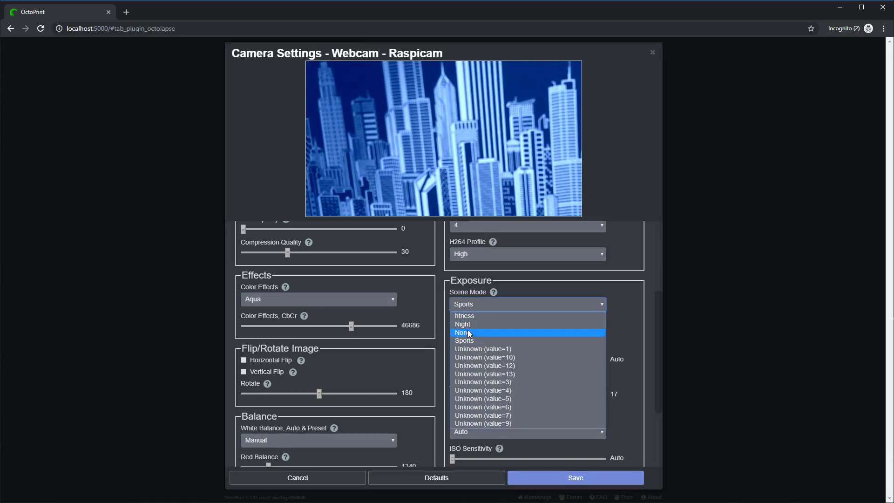
pyautogui.click(467, 314)
pyautogui.click(485, 338)
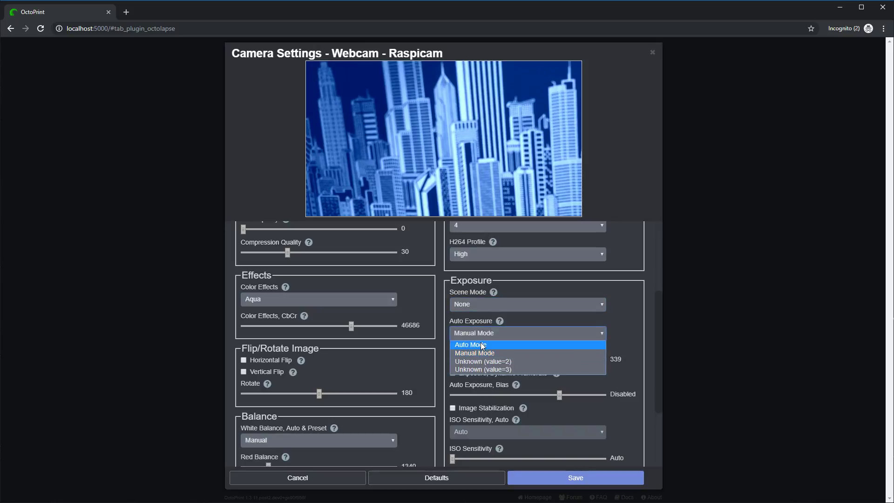
pyautogui.click(484, 343)
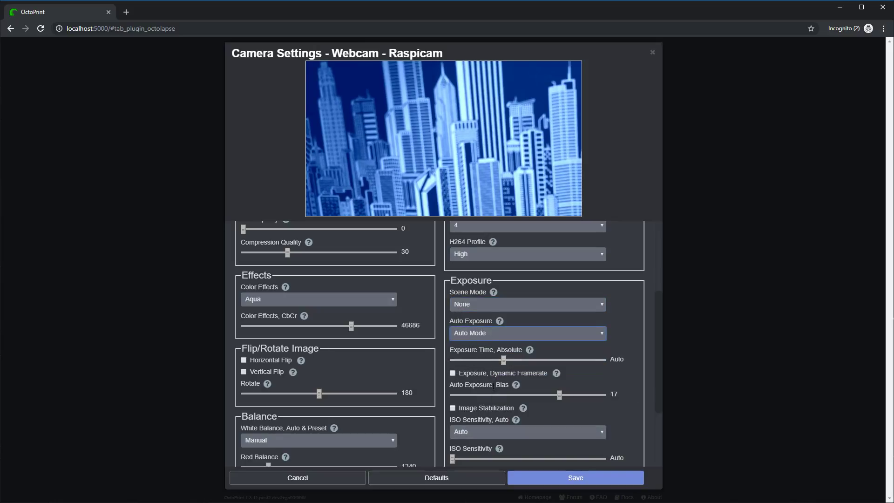
# Set Auto Exposure, Bias to 12 and change Auto Exposure to Manual Mode
pyautogui.click(552, 396)
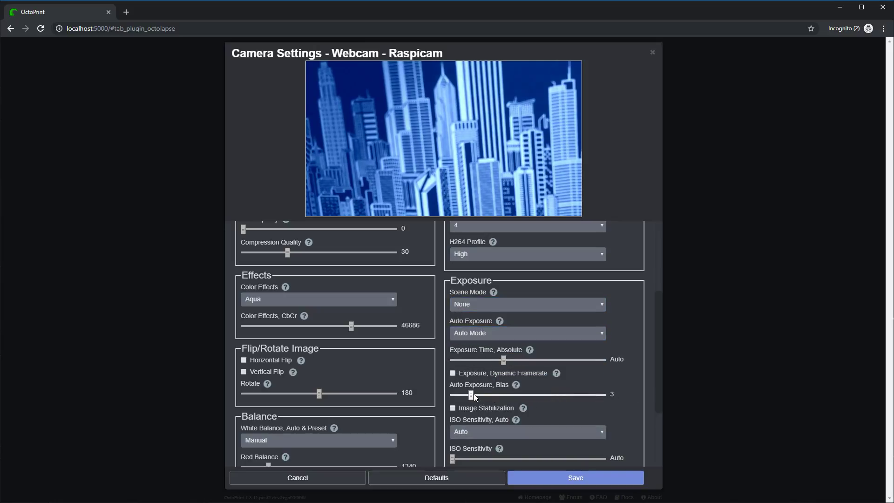
pyautogui.moveTo(474, 395); pyautogui.dragTo(527, 395)
pyautogui.click(486, 334)
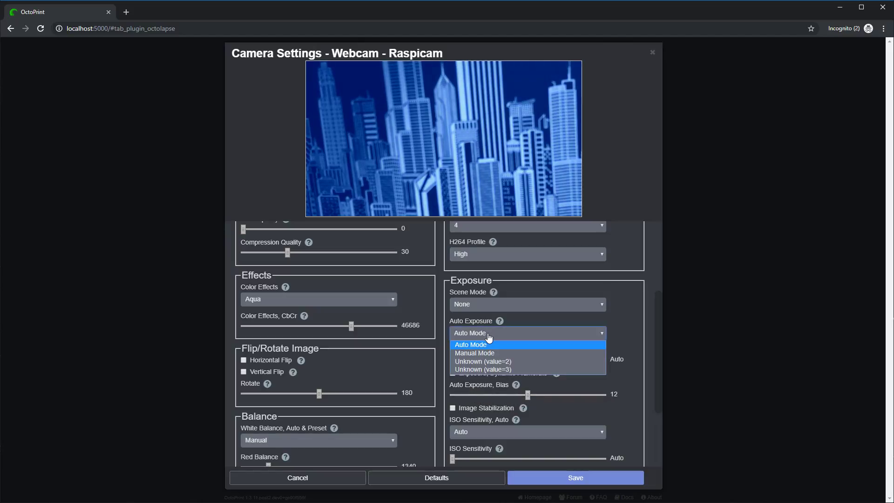
pyautogui.click(468, 354)
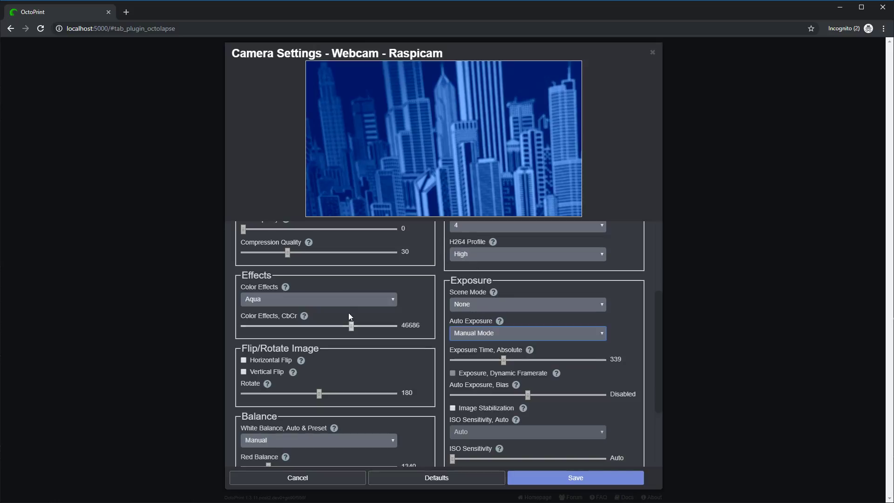
# Raise Color Effects, CbCr to 59903 in the Effects group
pyautogui.moveTo(351, 326); pyautogui.dragTo(382, 327)
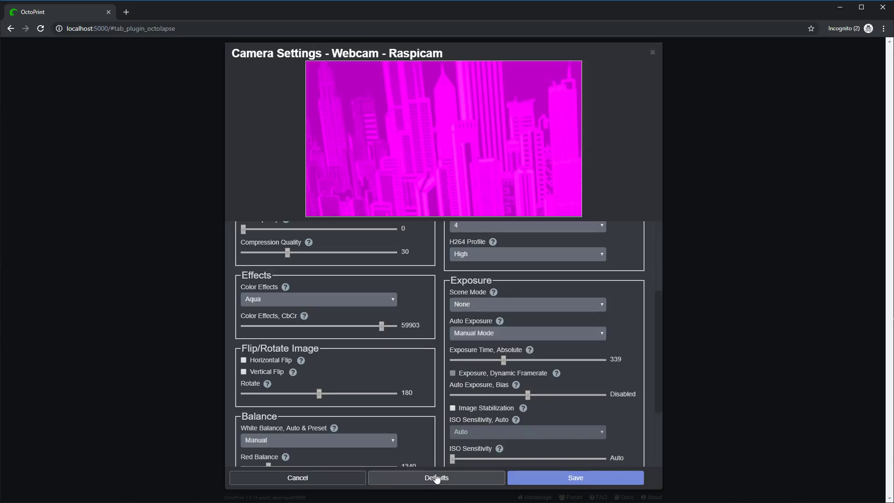
# Restore the Raspicam's default settings and set Rotate back to 180
pyautogui.click(437, 478)
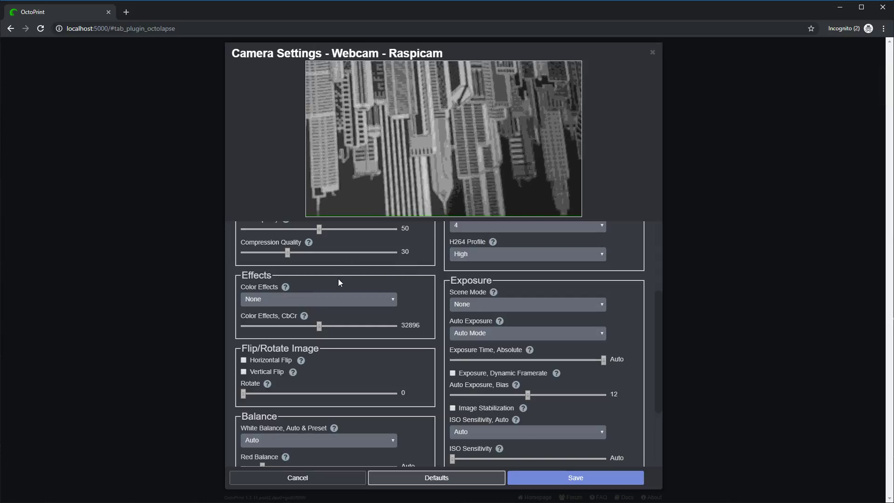
pyautogui.click(321, 393)
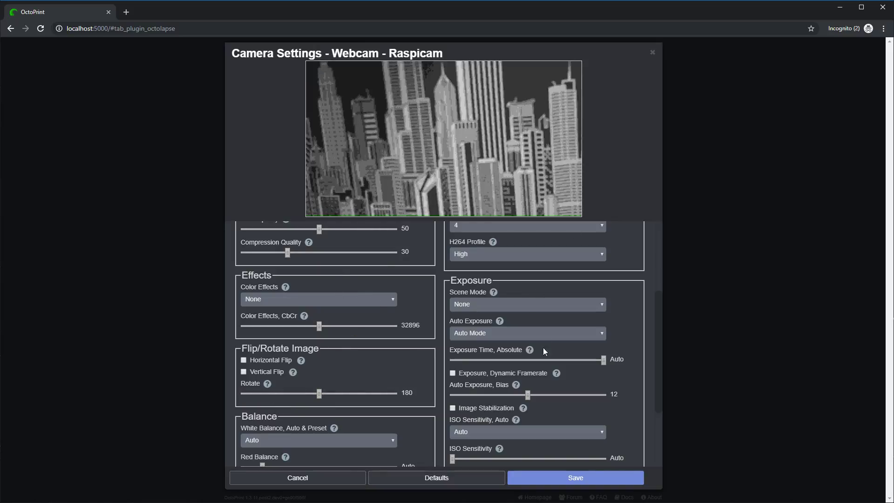
# Raise the Video Bitrate to 25000000 and save the Raspicam camera settings
pyautogui.scroll(3, 491, 356)
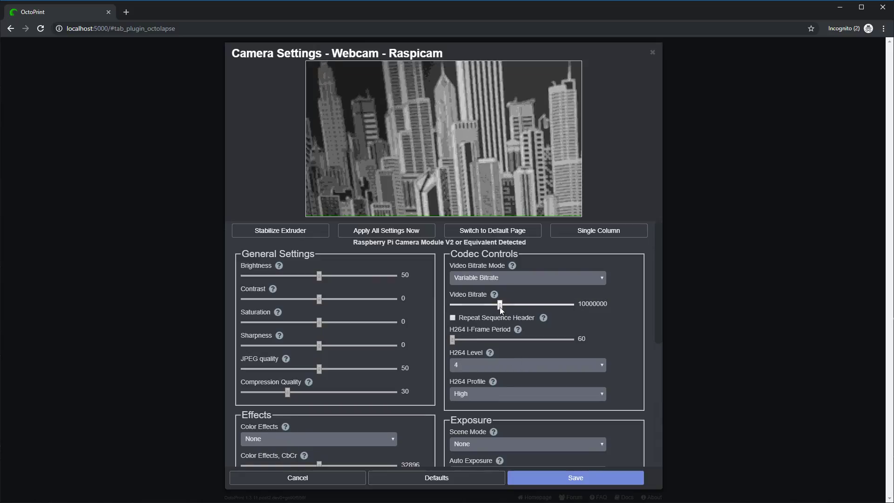
pyautogui.moveTo(500, 306); pyautogui.dragTo(572, 308)
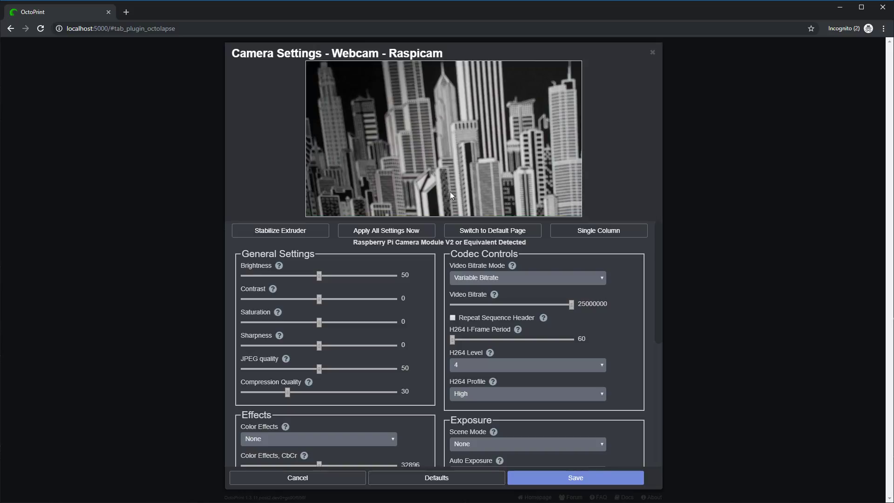
pyautogui.scroll(-5, 547, 412)
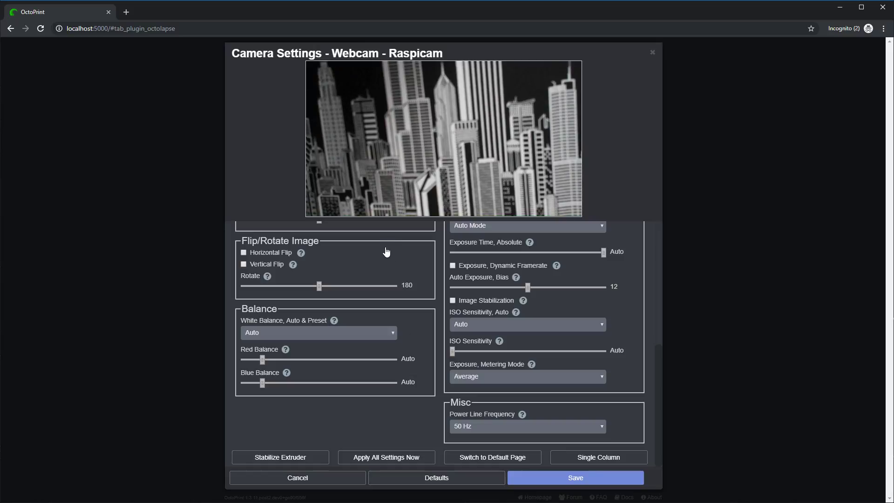
pyautogui.scroll(6, 434, 304)
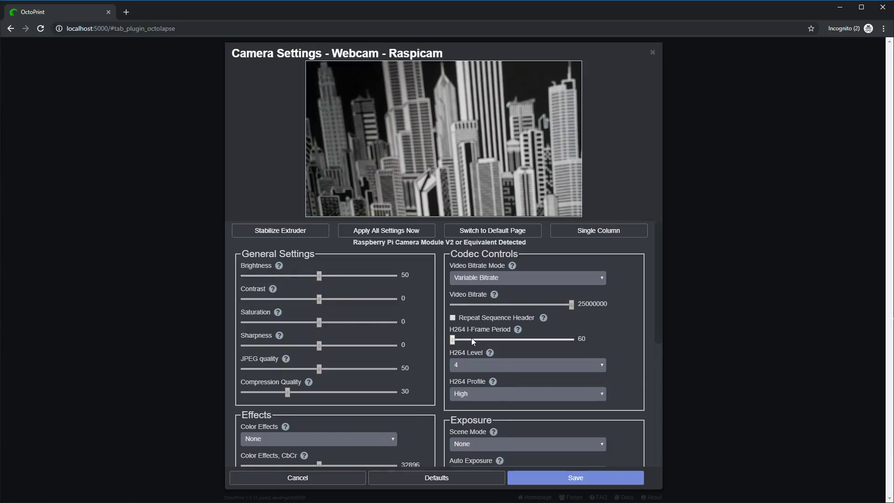
pyautogui.click(579, 466)
# Select the Webcam - Logitech 920 camera and load the custom page in its camera settings
pyautogui.click(528, 231)
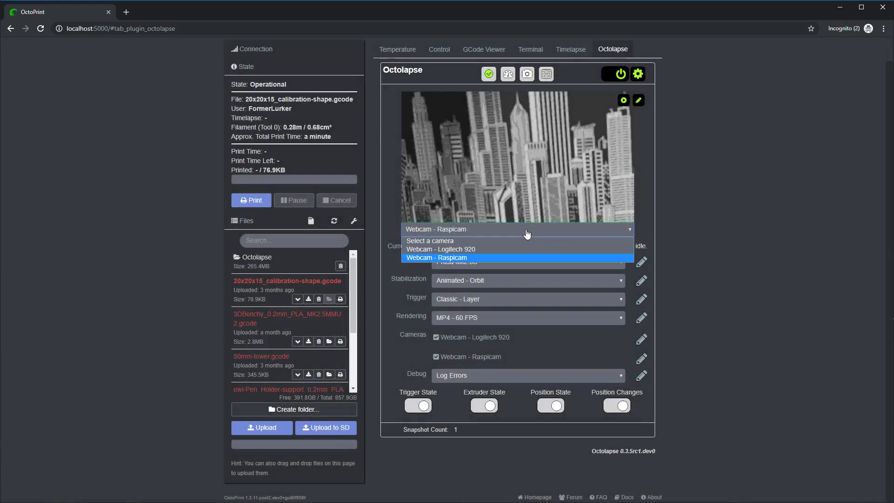
pyautogui.click(419, 249)
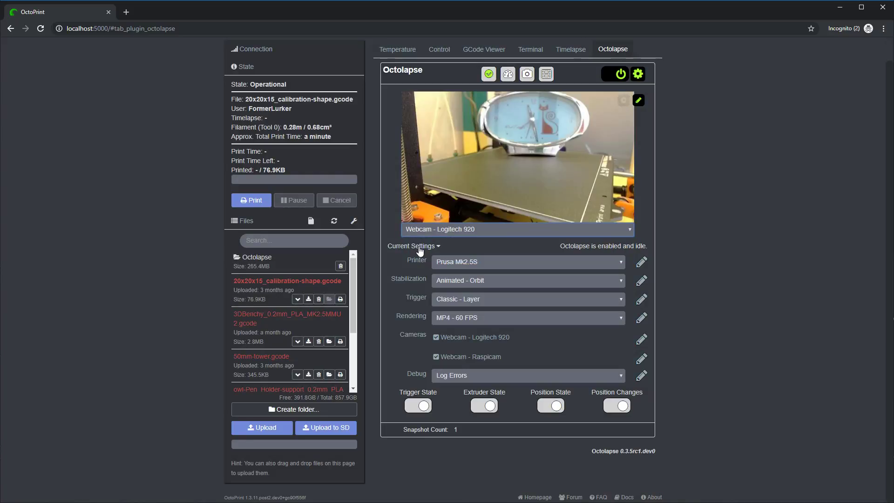
pyautogui.click(637, 101)
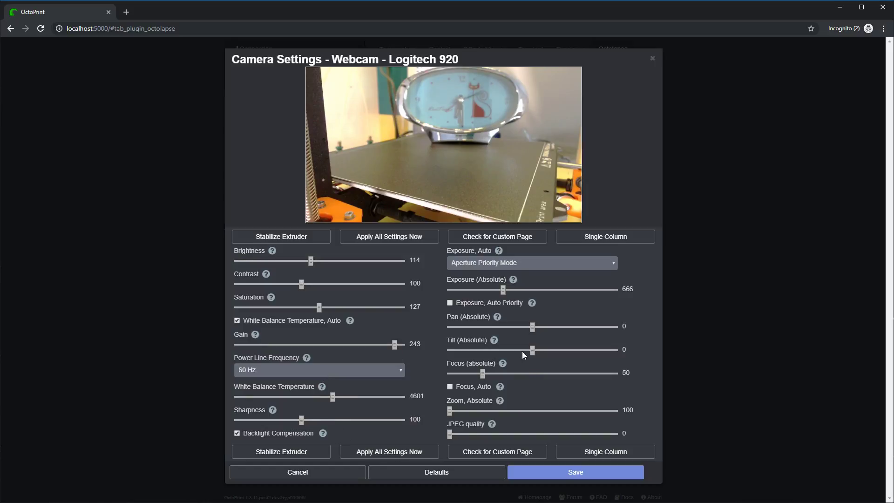
pyautogui.click(498, 237)
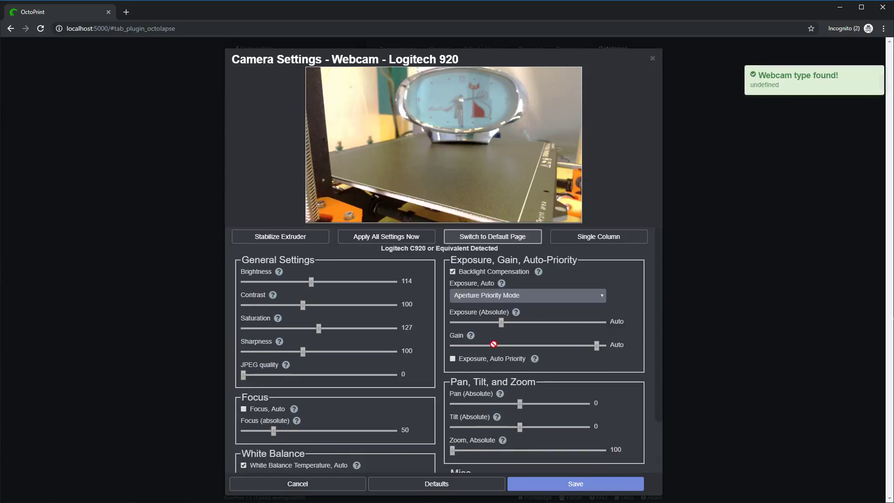
# Set Exposure, Auto to Manual Mode and Exposure (Absolute) to 656
pyautogui.click(514, 297)
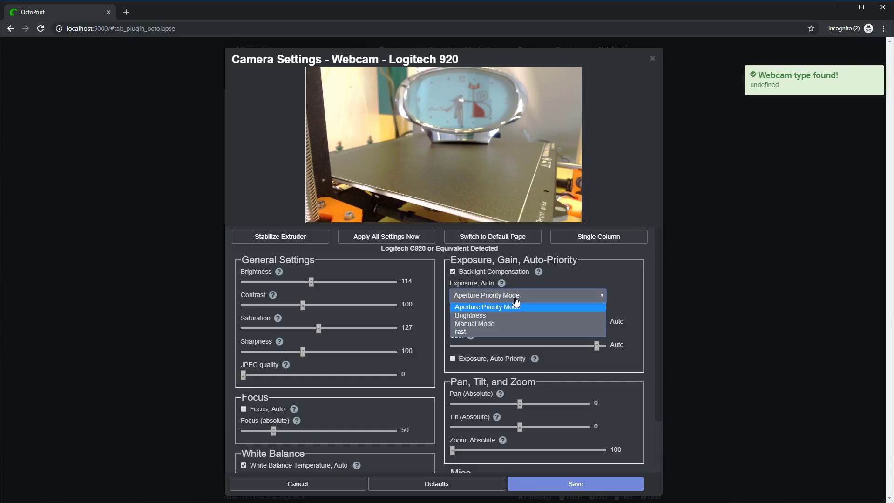
pyautogui.click(504, 324)
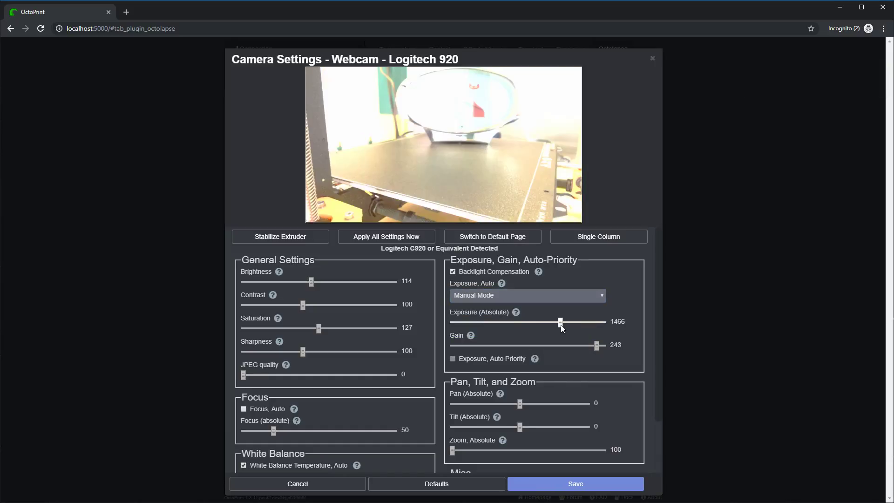
pyautogui.moveTo(559, 325); pyautogui.dragTo(501, 323)
# Change Exposure, Auto to the rast option
pyautogui.click(507, 295)
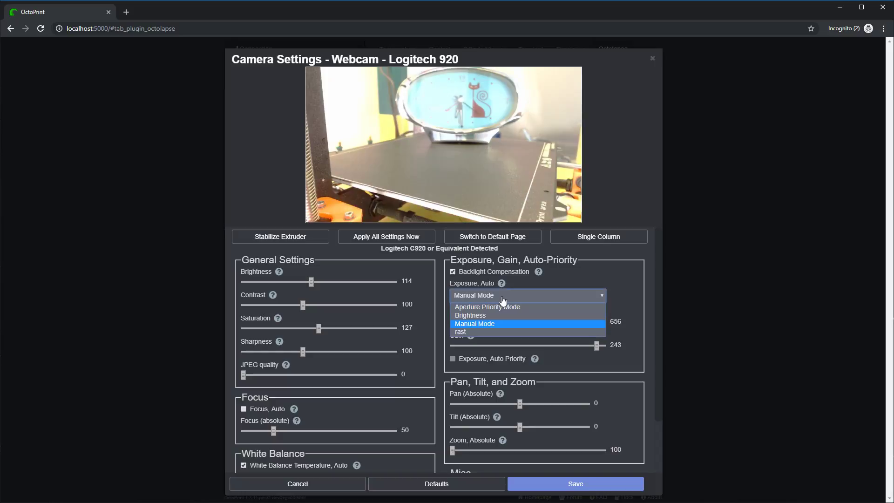
pyautogui.click(483, 330)
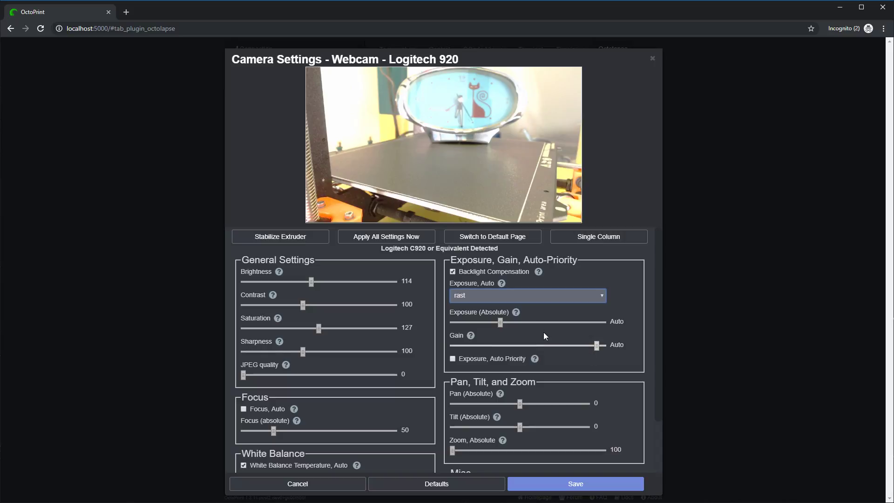
pyautogui.click(480, 295)
pyautogui.click(387, 410)
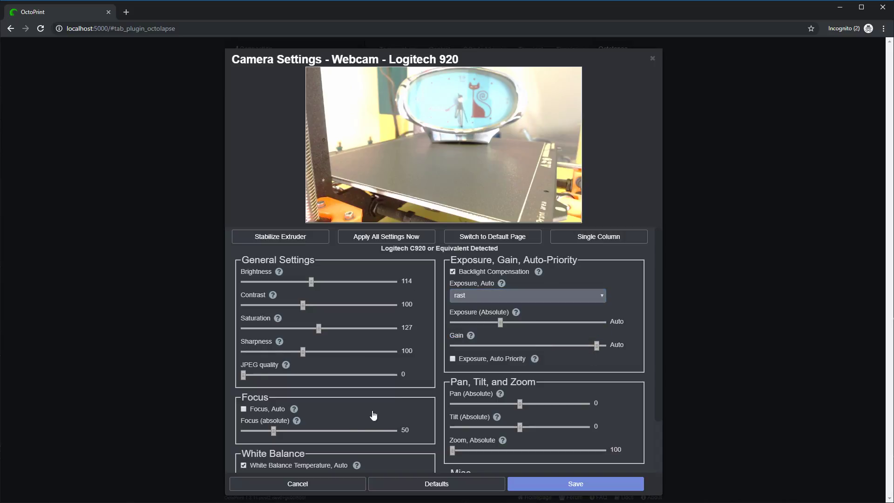
# Adjust Focus (absolute) by hand and enable Focus, Auto
pyautogui.moveTo(342, 431); pyautogui.dragTo(267, 432)
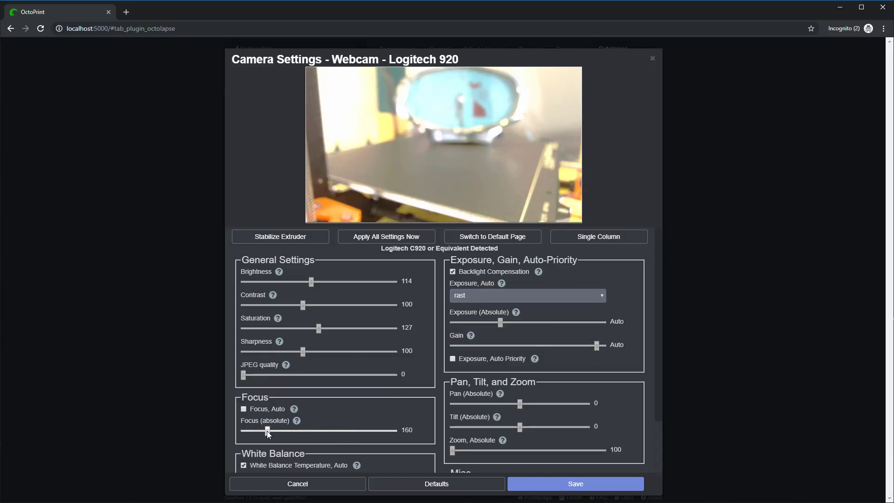
pyautogui.click(244, 408)
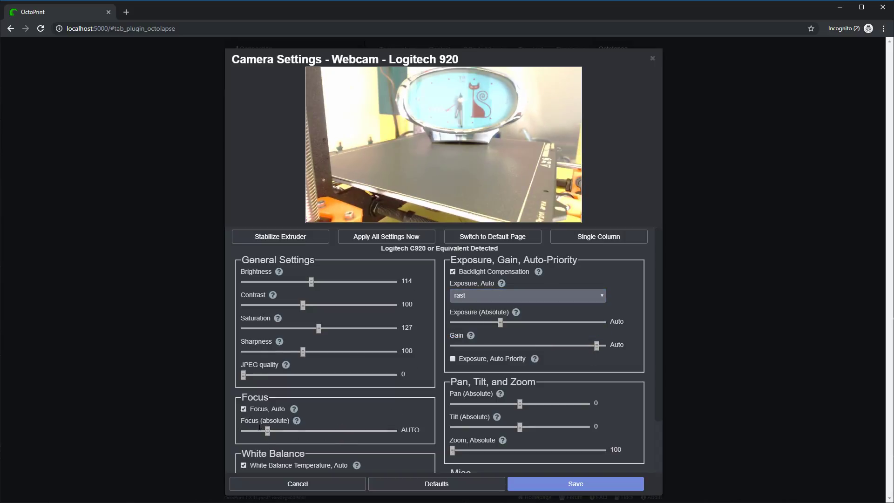
# Restore the Logitech 920 default settings and set Zoom, Absolute to 100
pyautogui.click(429, 483)
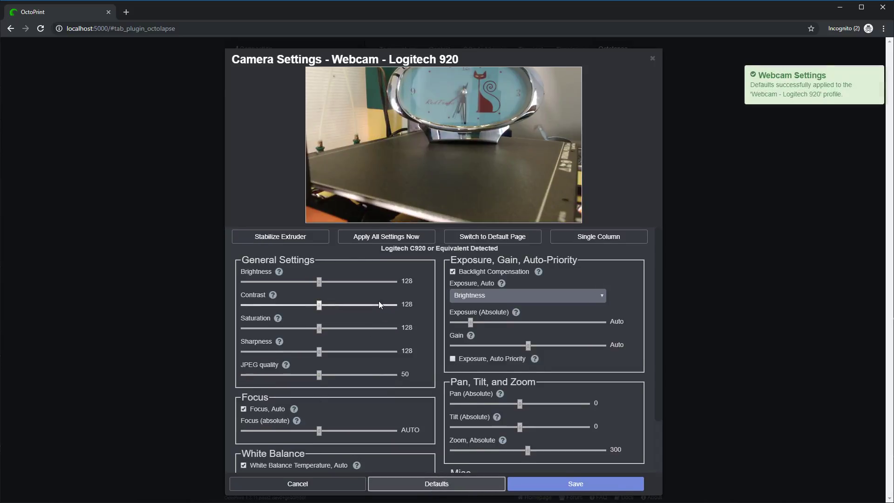
pyautogui.moveTo(530, 451); pyautogui.dragTo(447, 450)
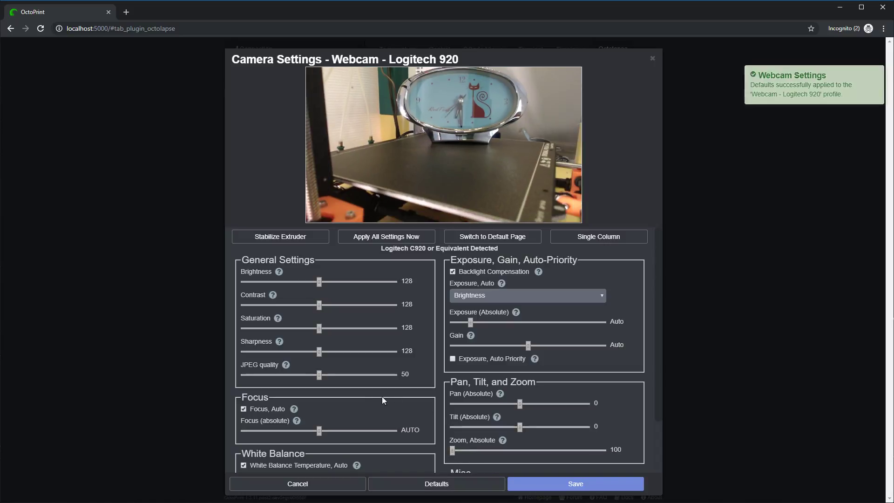
pyautogui.scroll(-2, 372, 356)
pyautogui.scroll(2, 373, 349)
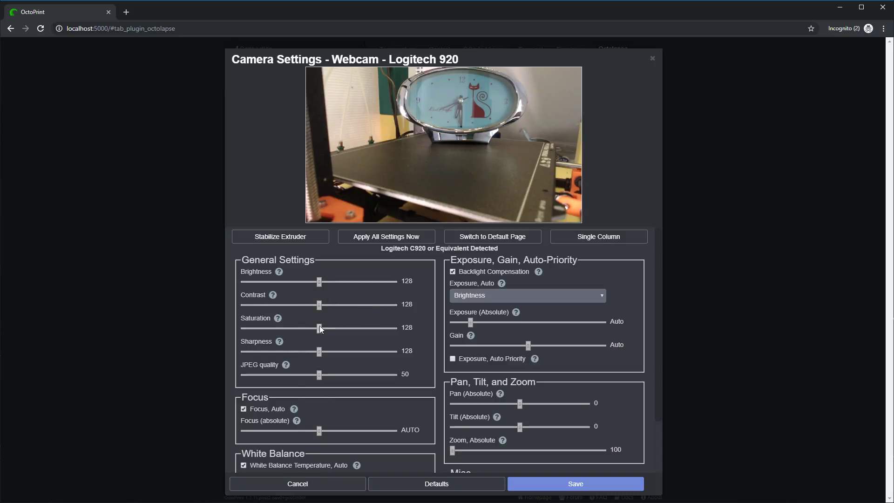
# Set Brightness and Saturation to 255 and Contrast to 0, and cancel the Logitech 920 settings changes
pyautogui.moveTo(317, 306); pyautogui.dragTo(243, 305)
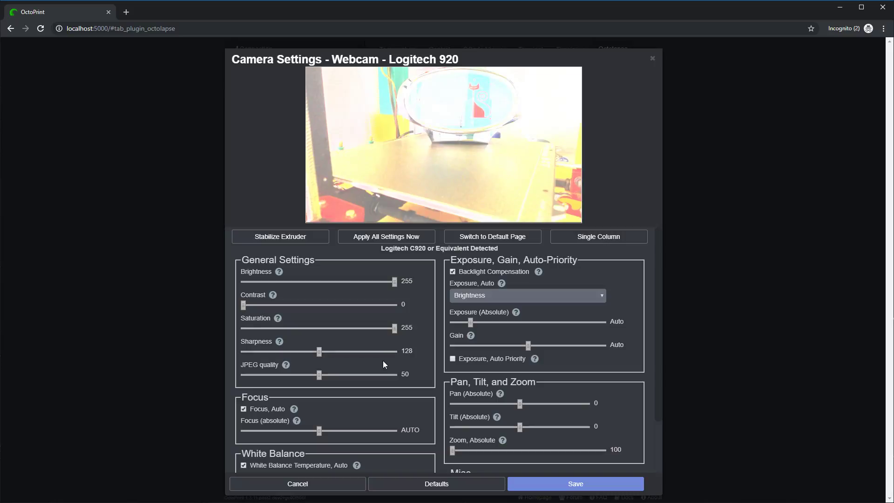
pyautogui.click(313, 487)
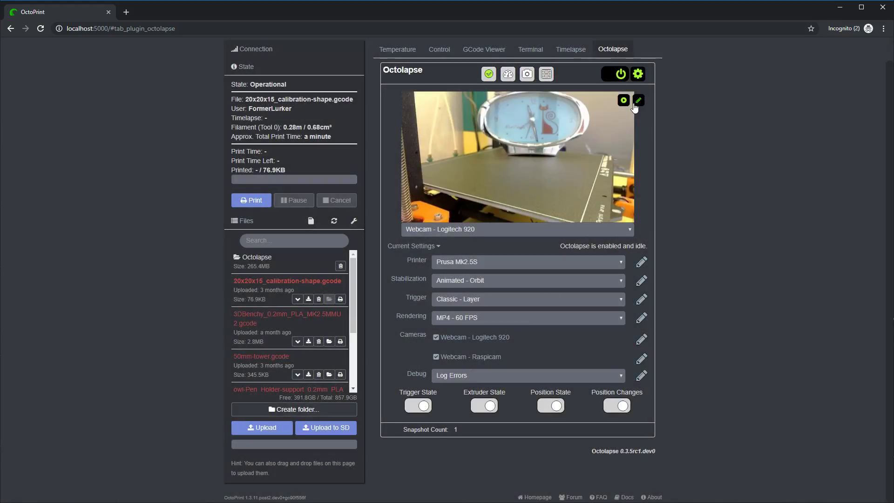
# Reopen the Logitech 920 camera settings to check the values and preview, and close them
pyautogui.click(636, 103)
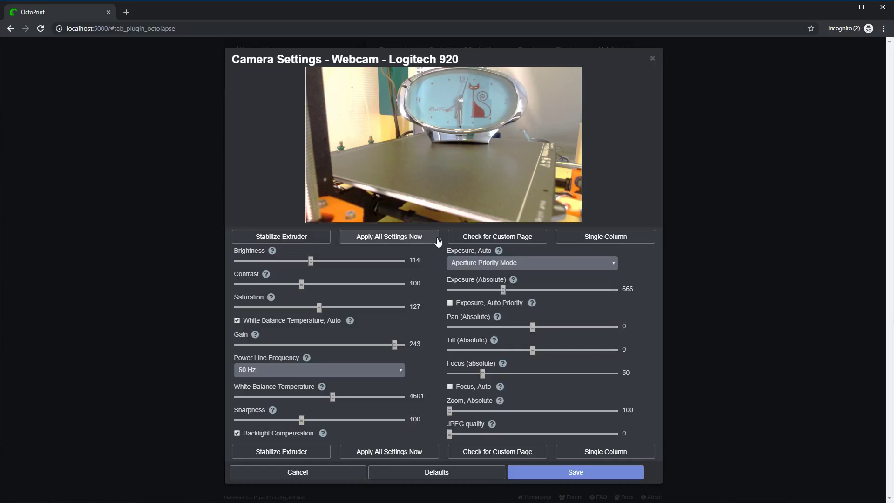
pyautogui.click(653, 61)
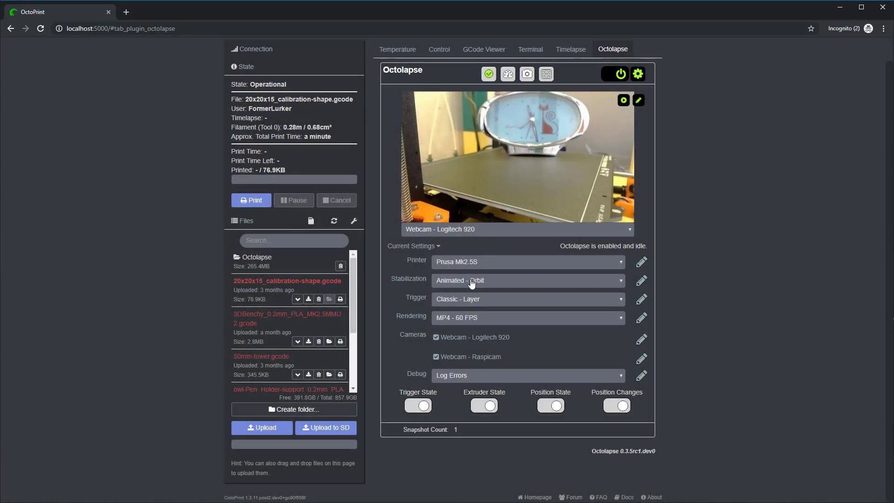
# Set the stabilization to Centered and run the extruder stabilization preview from the Logitech 920 camera settings
pyautogui.click(471, 280)
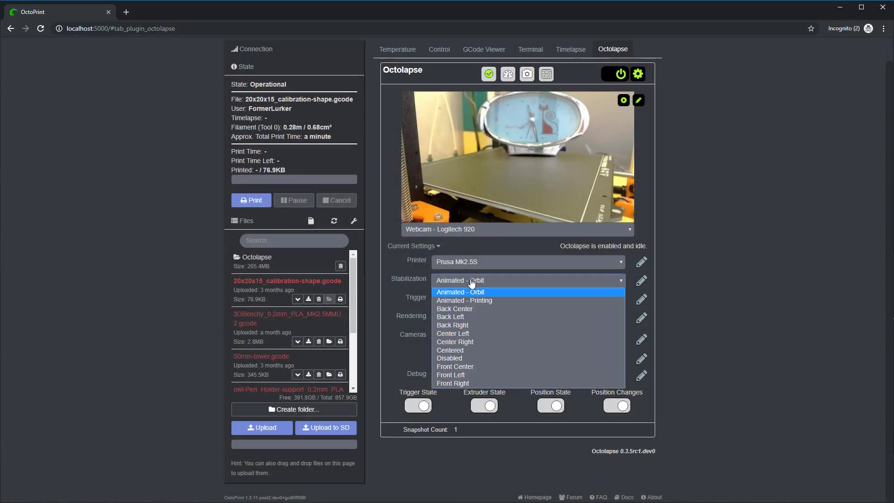
pyautogui.click(470, 350)
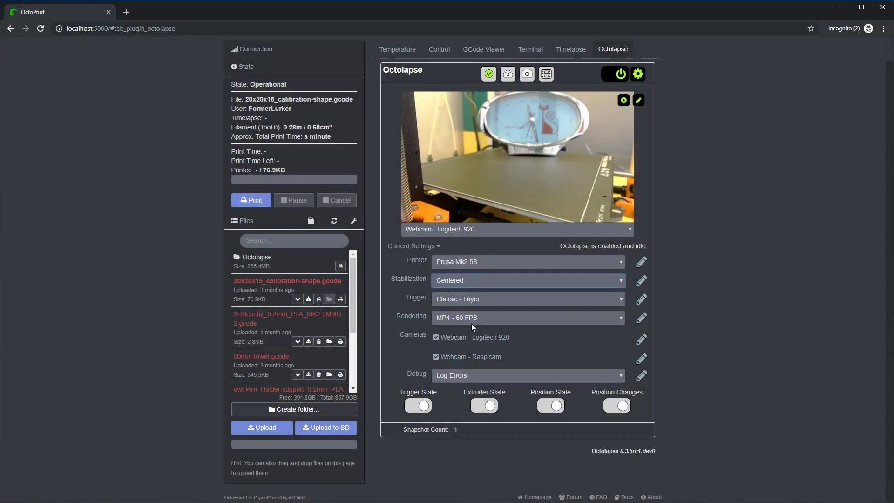
pyautogui.click(639, 100)
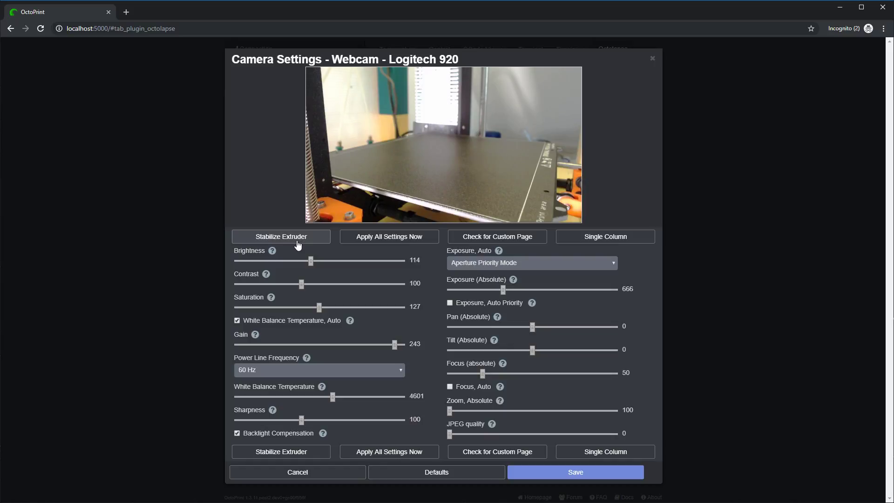
pyautogui.click(298, 243)
pyautogui.click(295, 242)
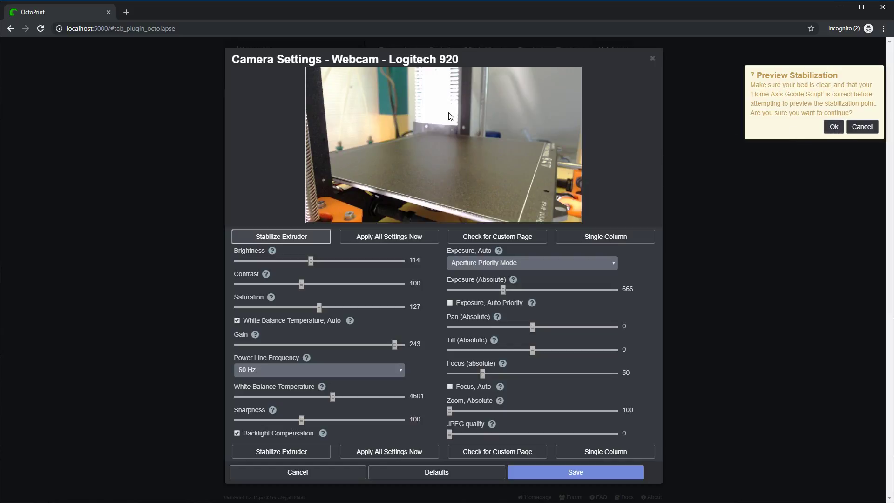
pyautogui.click(832, 127)
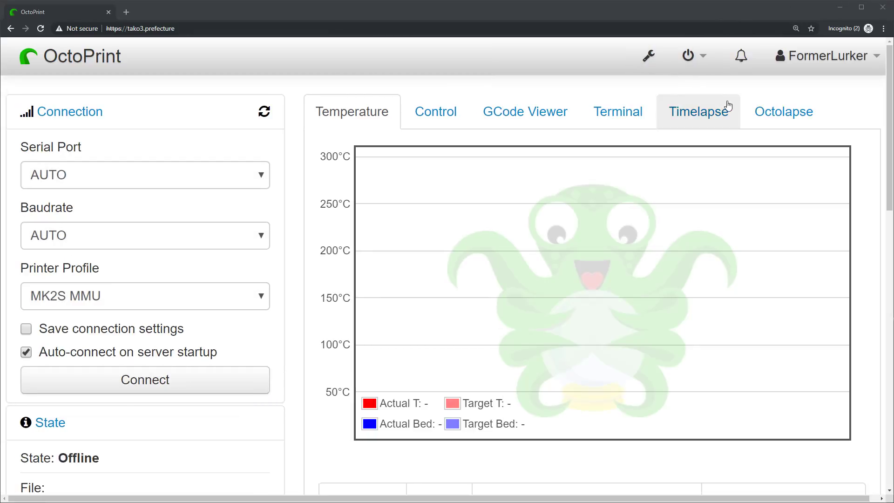
# Look over Octolapse on the second OctoPrint server, view the Default Webcam's image preferences, and close them
pyautogui.click(772, 114)
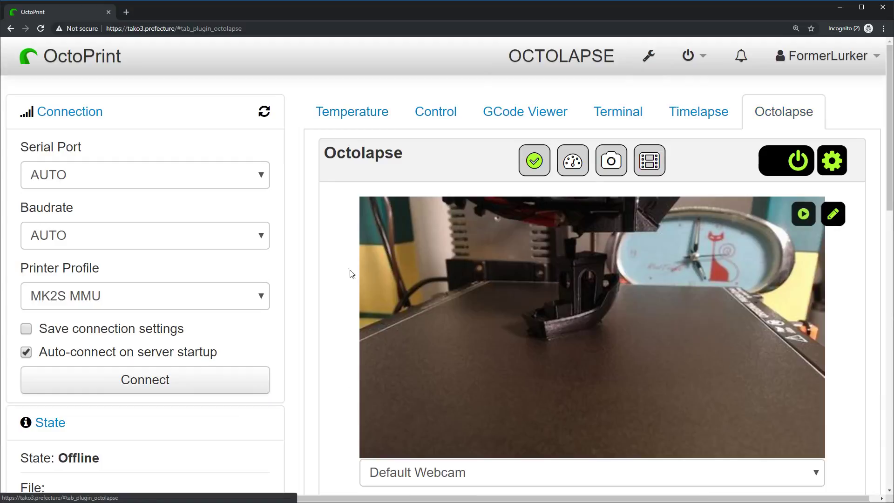
pyautogui.scroll(-1, 335, 287)
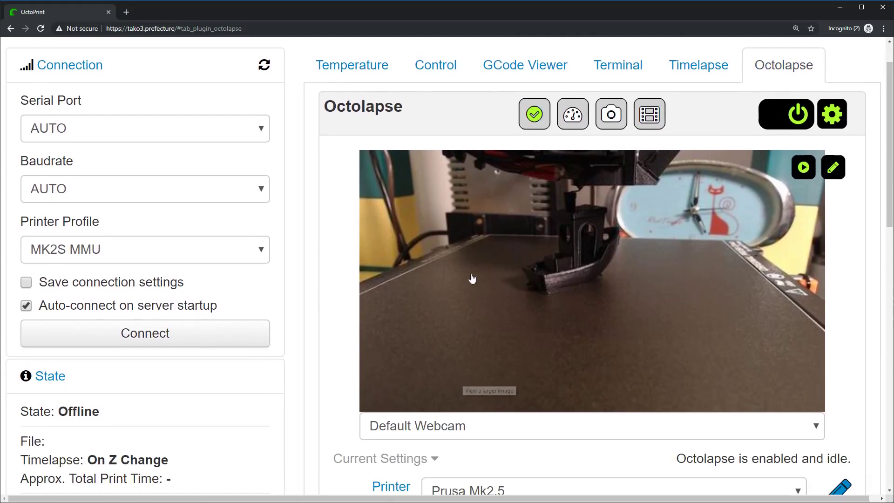
pyautogui.scroll(-1, 491, 288)
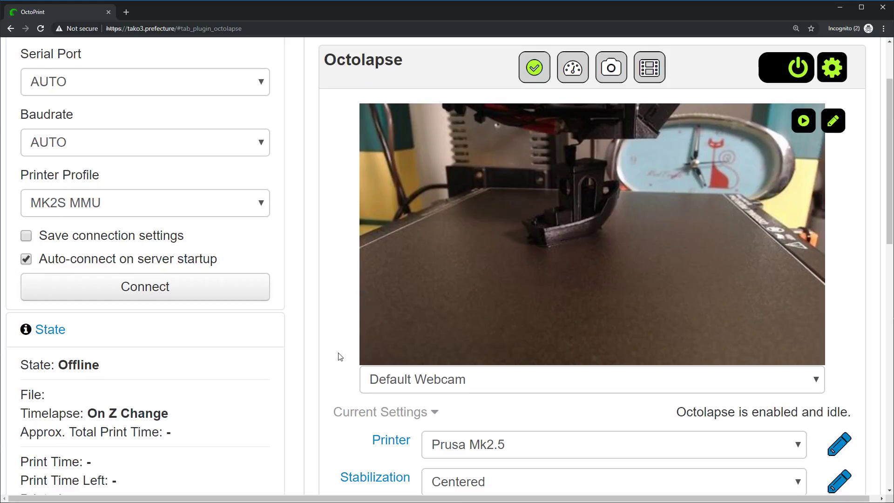
pyautogui.scroll(-2, 340, 357)
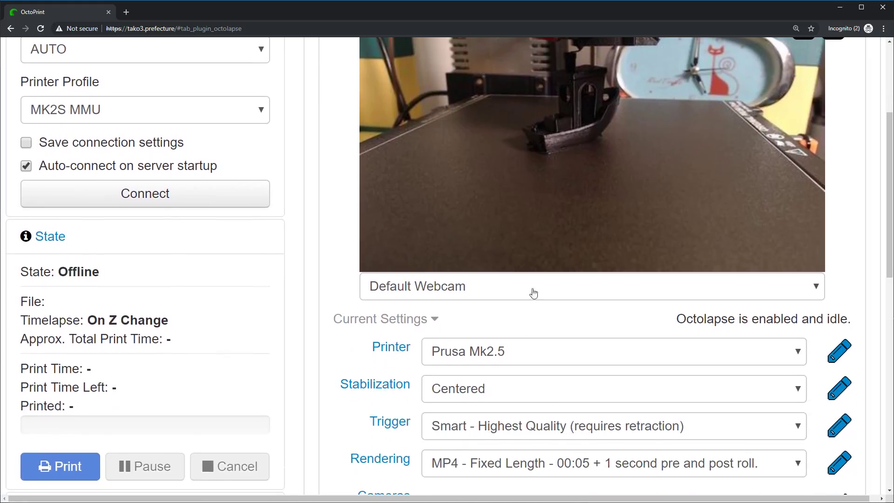
pyautogui.scroll(1, 537, 323)
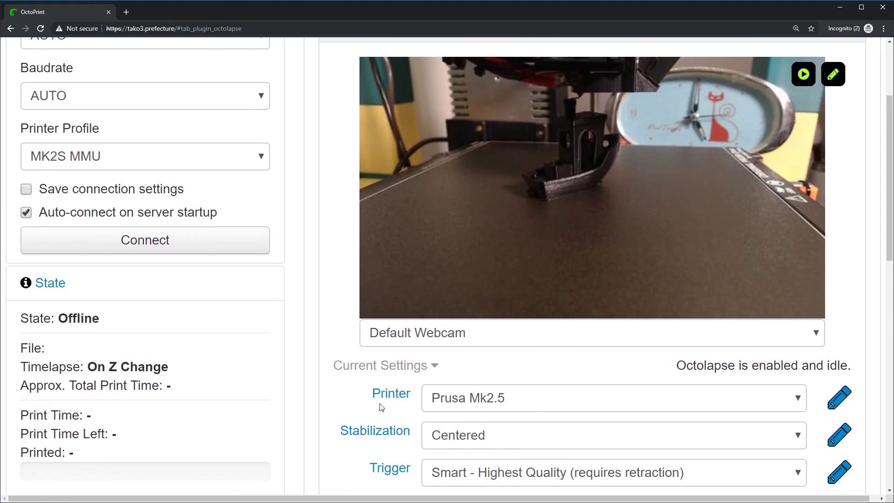
pyautogui.scroll(1, 828, 236)
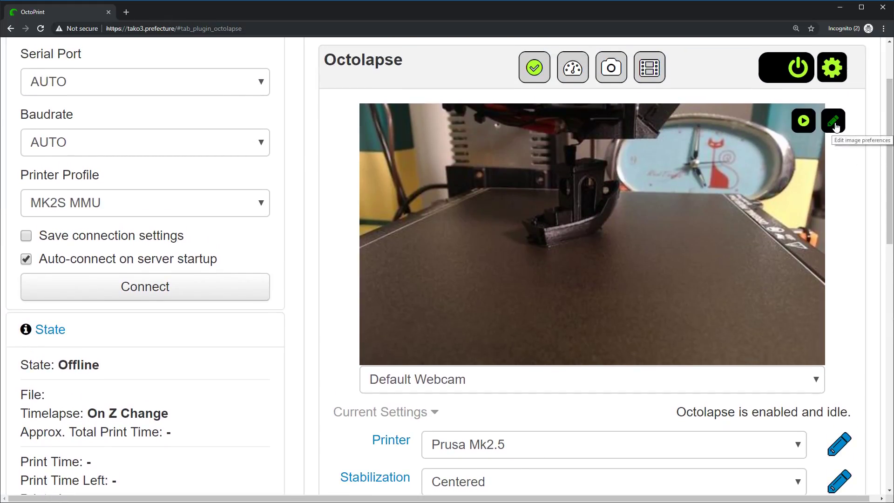
pyautogui.click(834, 122)
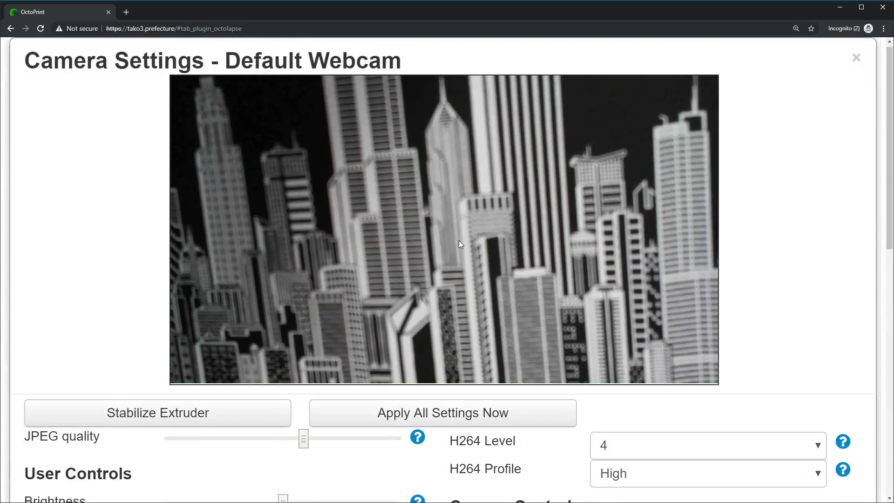
pyautogui.click(856, 58)
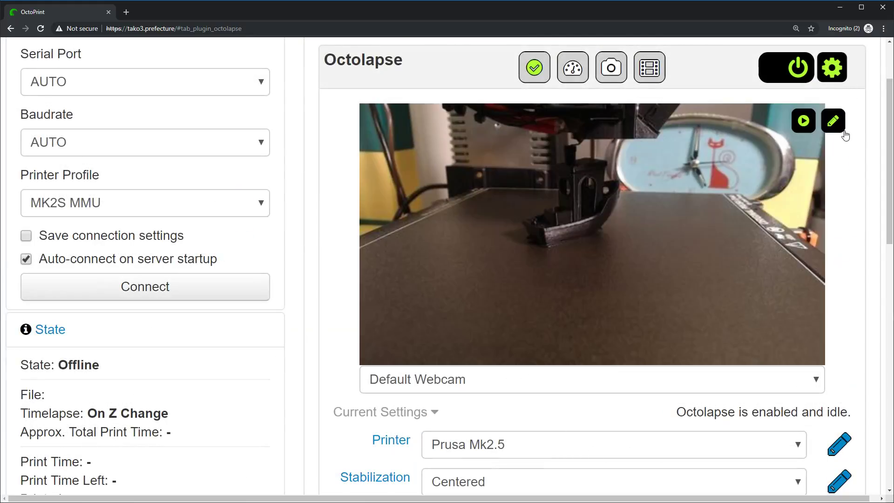
# Try to preview the extruder stabilization from the Logitech 920 camera profile, and cancel the profile edit
pyautogui.scroll(-5, 803, 207)
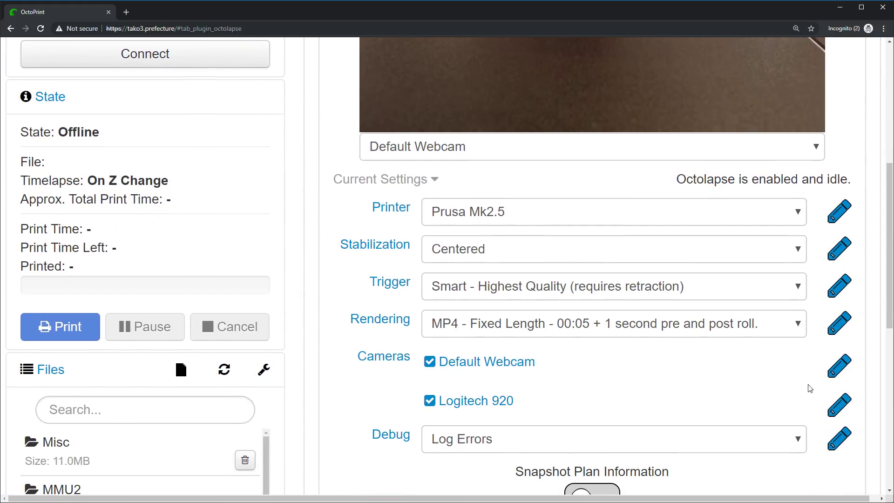
pyautogui.click(838, 405)
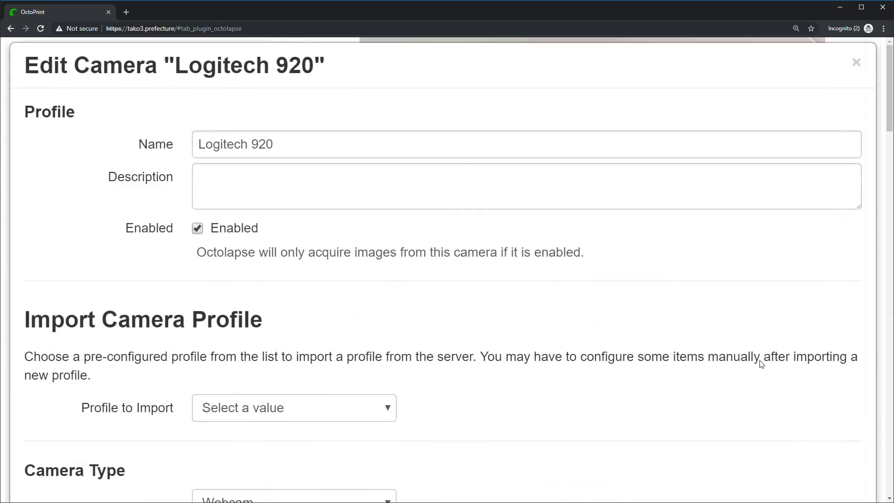
pyautogui.scroll(-4, 495, 261)
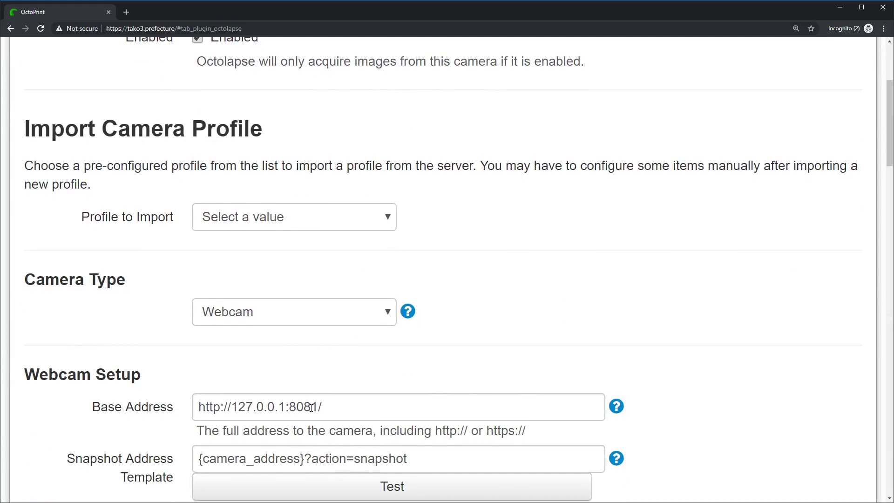
pyautogui.scroll(-10, 706, 365)
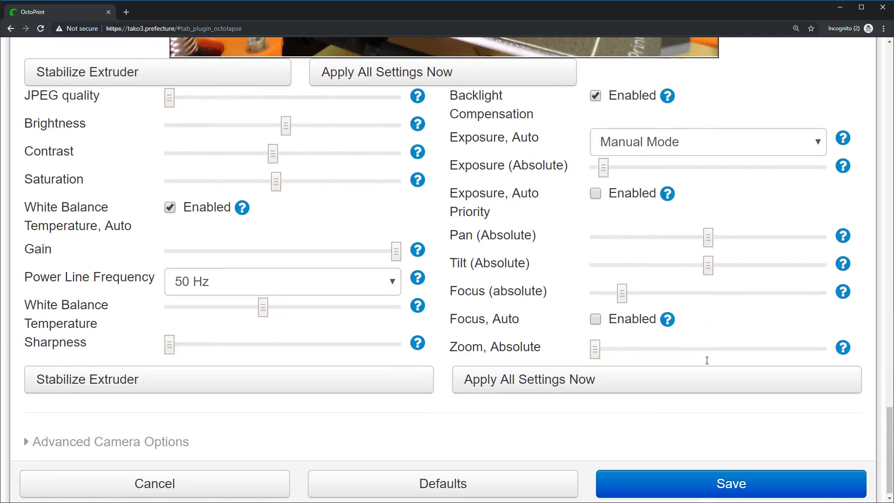
pyautogui.scroll(2, 706, 354)
pyautogui.scroll(5, 351, 179)
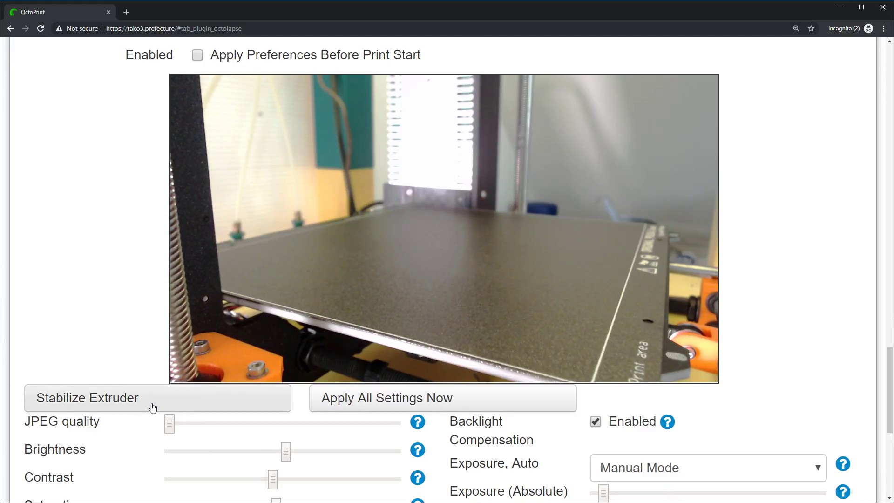
pyautogui.click(198, 410)
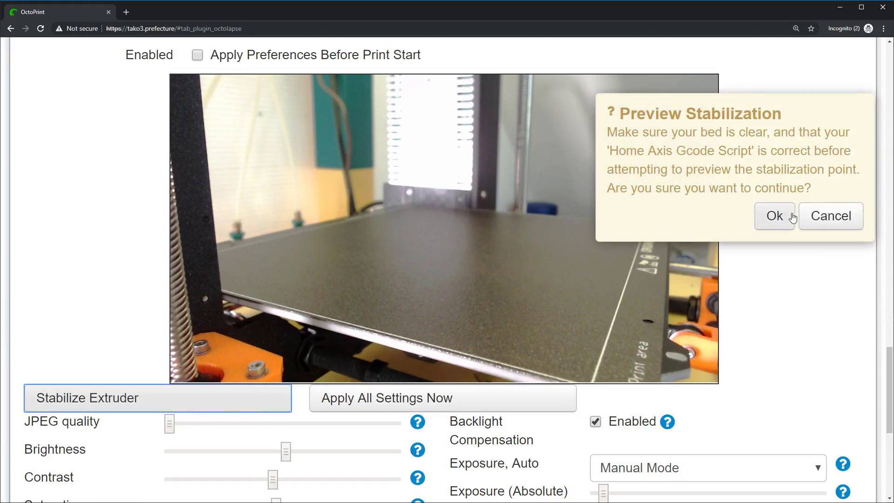
pyautogui.click(786, 218)
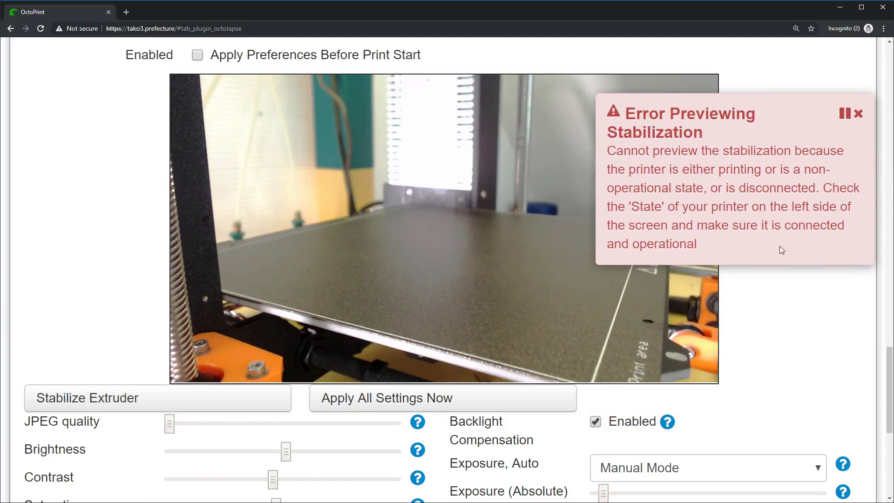
pyautogui.click(855, 120)
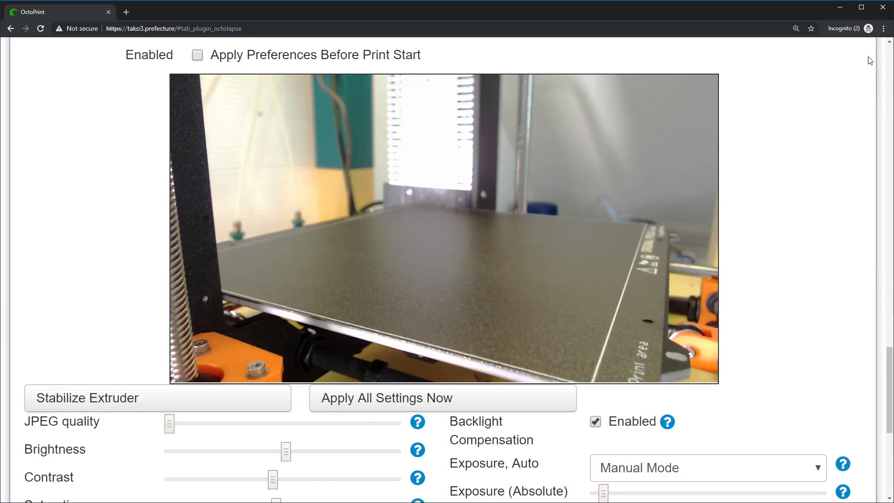
pyautogui.scroll(-7, 878, 279)
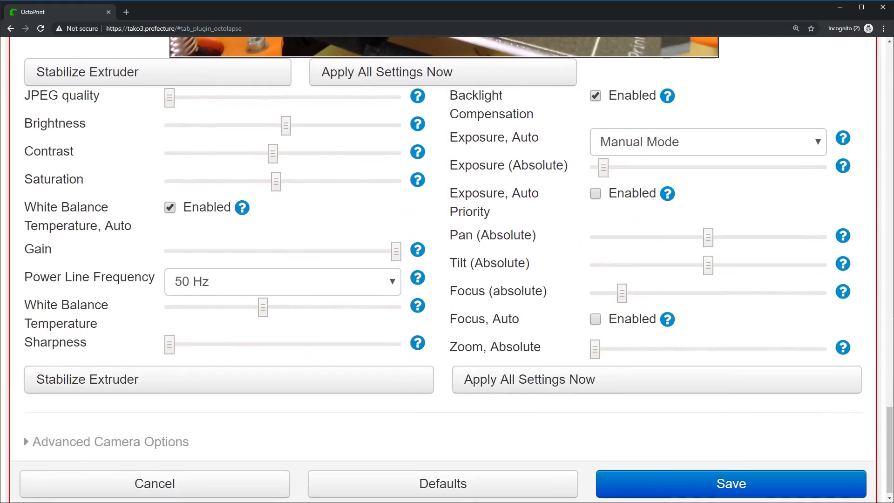
pyautogui.click(191, 490)
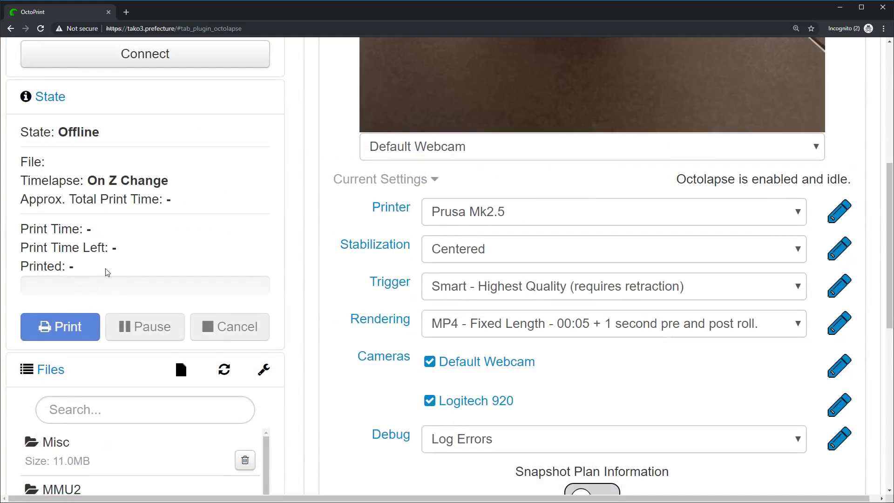
# Connect the printer and switch the Octolapse snapshot view to the Logitech 920 camera
pyautogui.scroll(5, 110, 273)
pyautogui.click(137, 284)
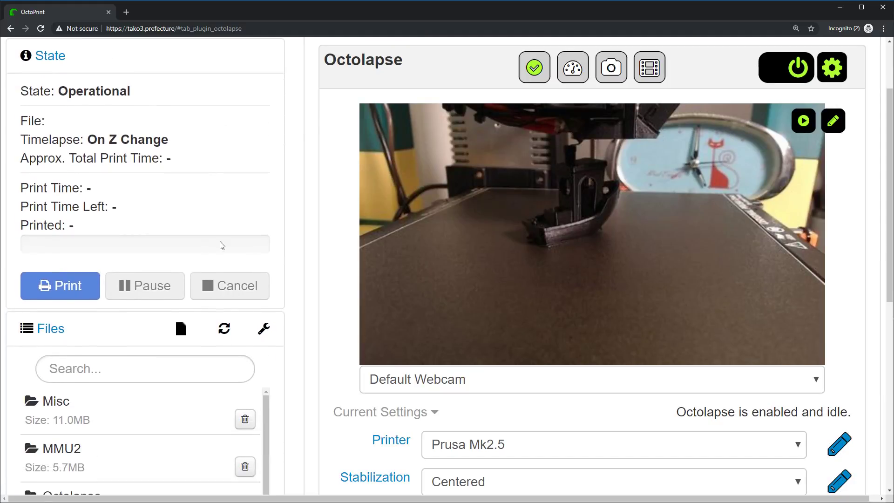
pyautogui.click(832, 122)
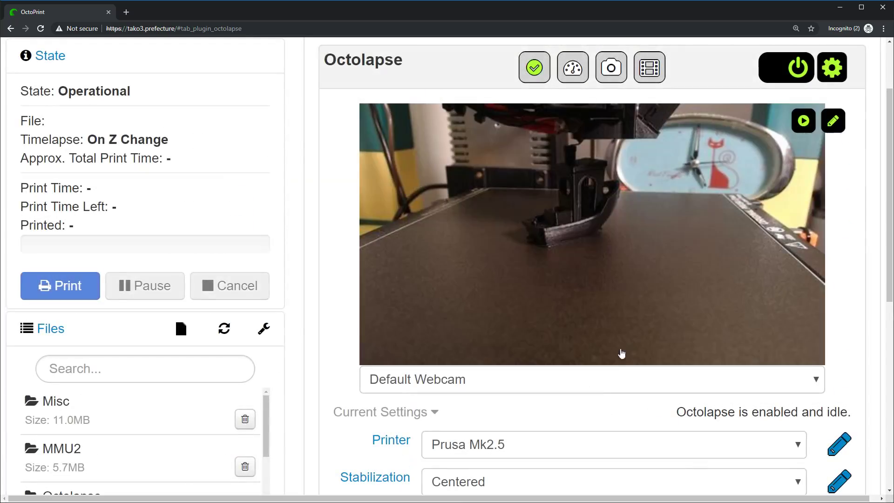
pyautogui.click(581, 384)
pyautogui.click(565, 432)
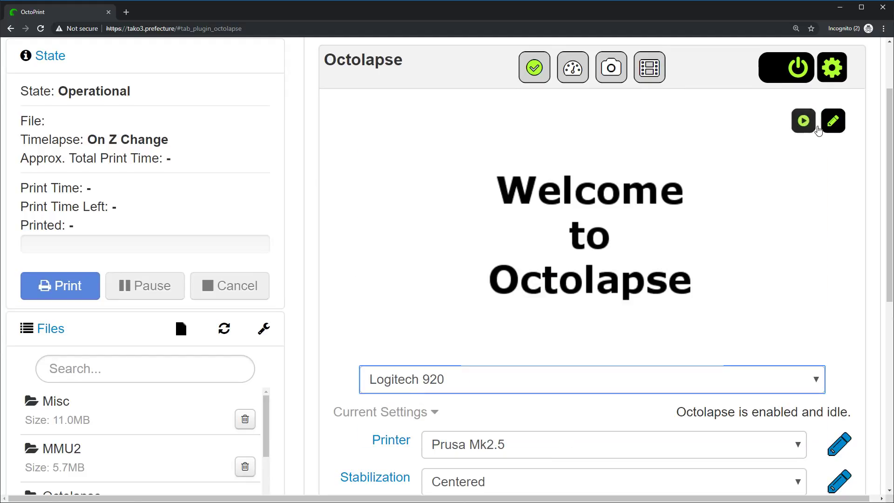
# Run the extruder stabilization preview from the Logitech 920 image preferences and close them
pyautogui.click(832, 122)
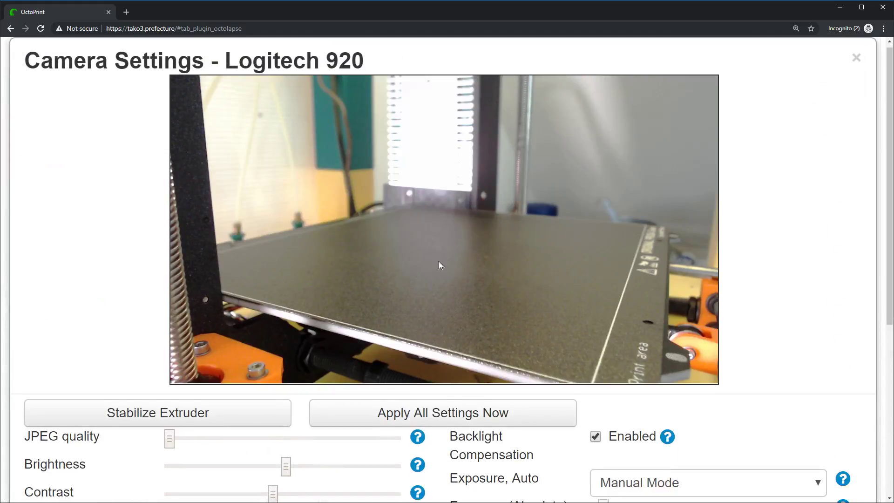
pyautogui.click(192, 420)
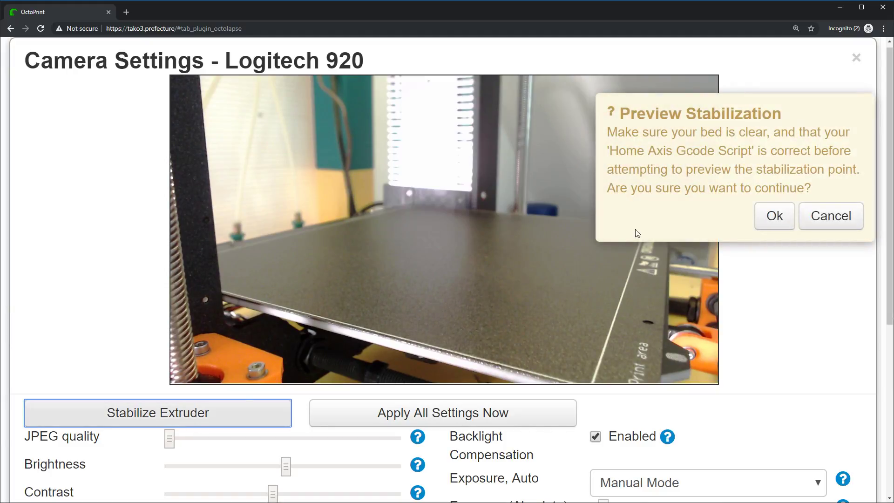
pyautogui.click(773, 218)
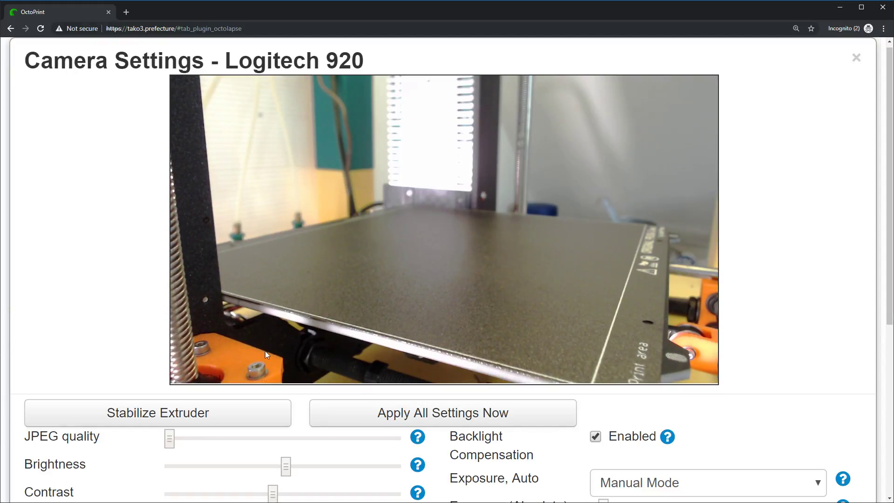
pyautogui.click(856, 59)
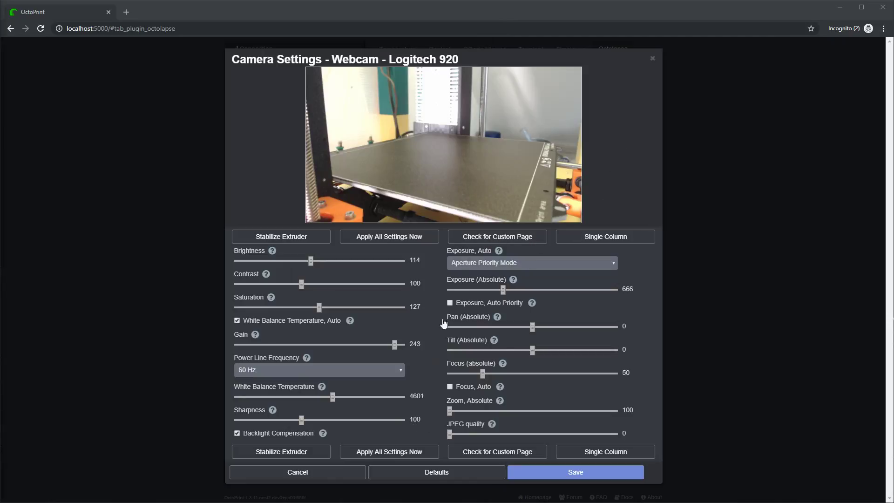
# On the local OctoPrint server, save the Logitech 920 settings with its custom control page and disable that camera
pyautogui.click(510, 237)
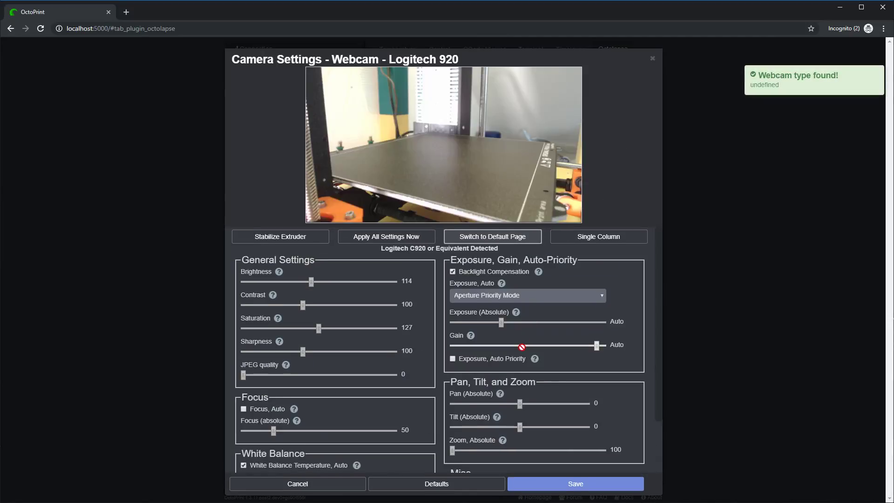
pyautogui.click(549, 489)
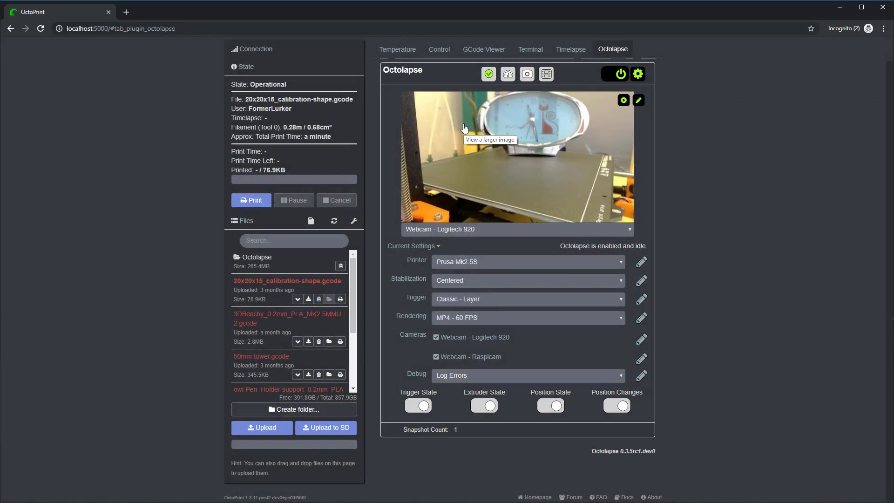
pyautogui.click(436, 337)
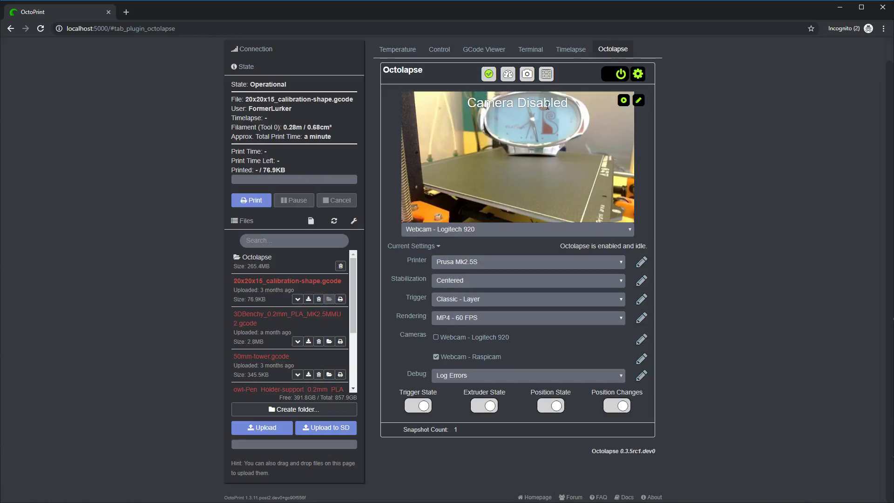